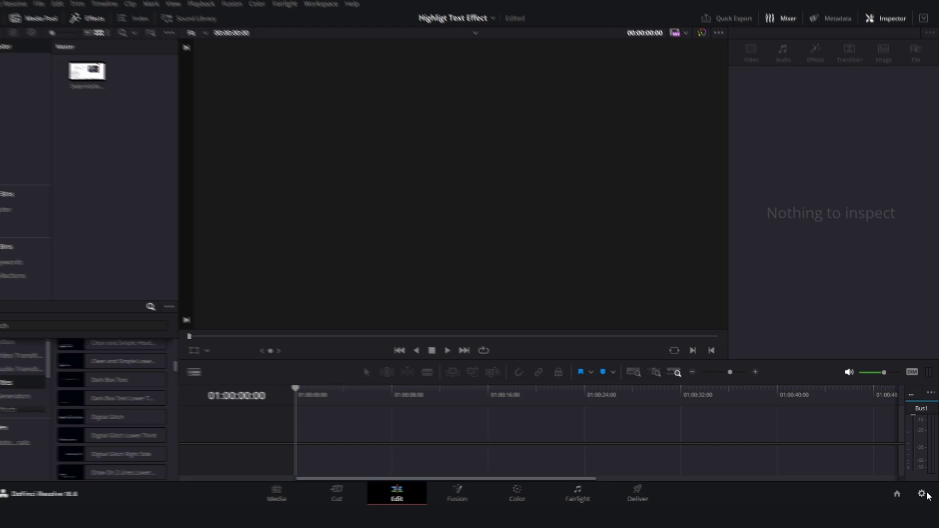
- Set the project's timeline frame rate to 60 frames per second
click(922, 494)
click(449, 188)
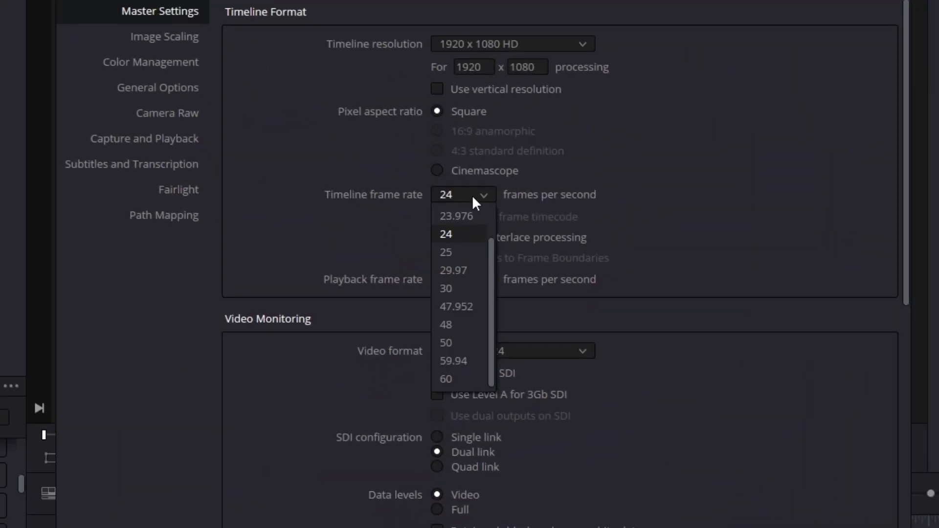
click(477, 377)
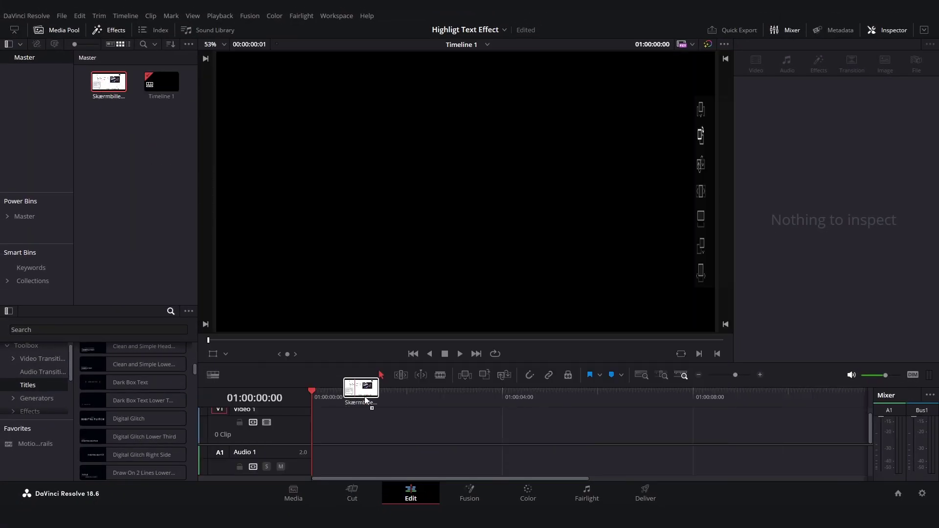
- Place the screenshot image at the start of video track 1 and set its zoom to 1.230 and X position to 120
drag(370, 403, 312, 430)
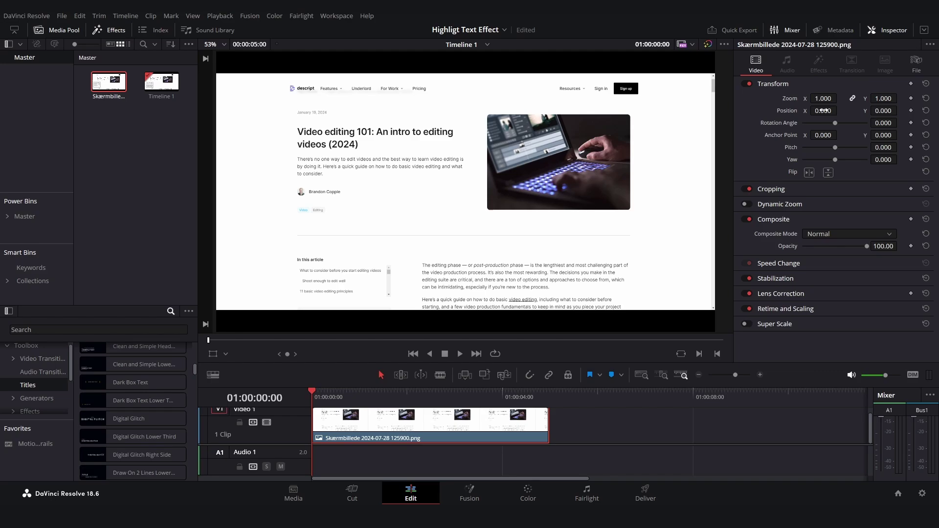
drag(824, 98, 883, 111)
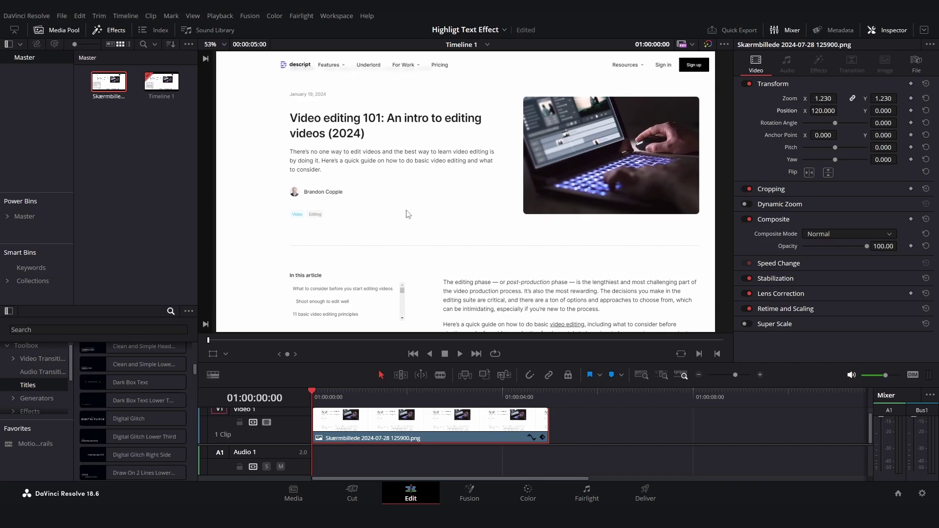
- Open the clip in Fusion, merge a Background node over MediaIn1, and colour the background solid yellow
click(463, 487)
drag(87, 339, 67, 405)
click(100, 385)
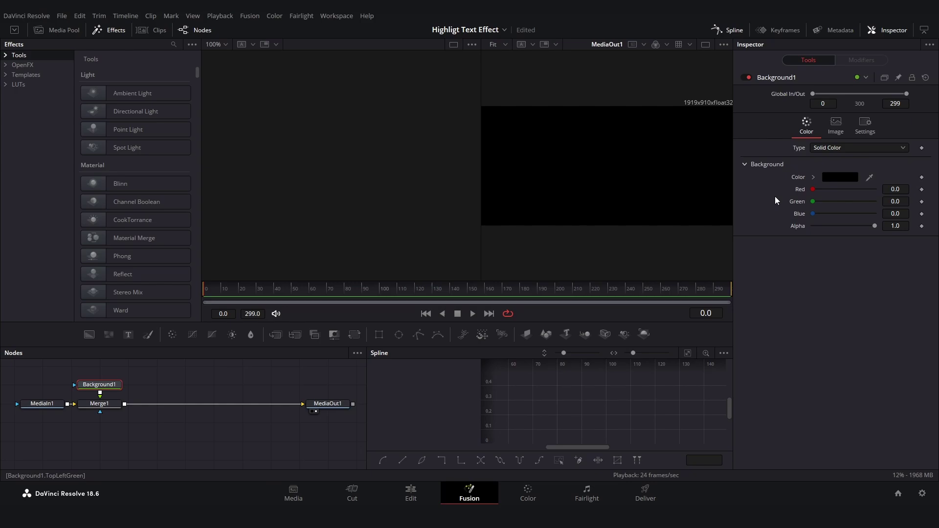
click(834, 177)
click(433, 313)
click(577, 345)
- Set the apply mode of Merge1 to Multiply
click(99, 403)
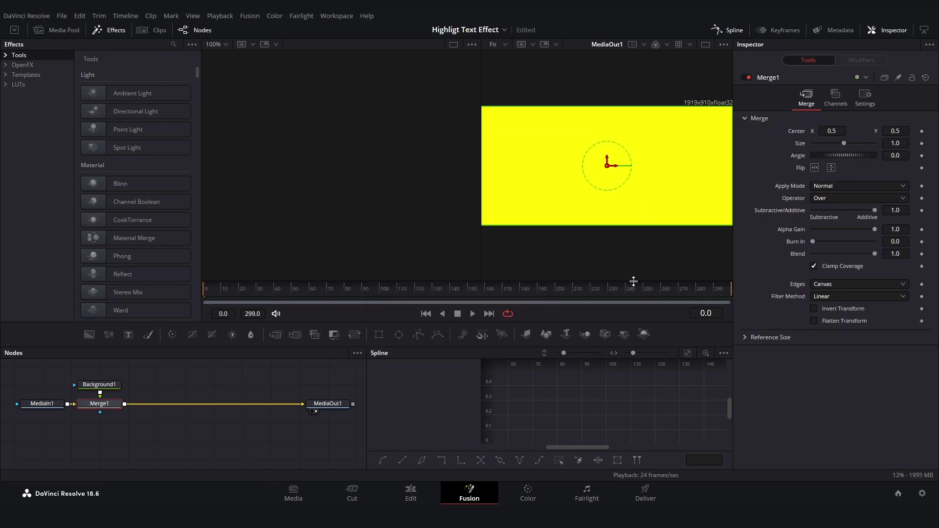
click(838, 184)
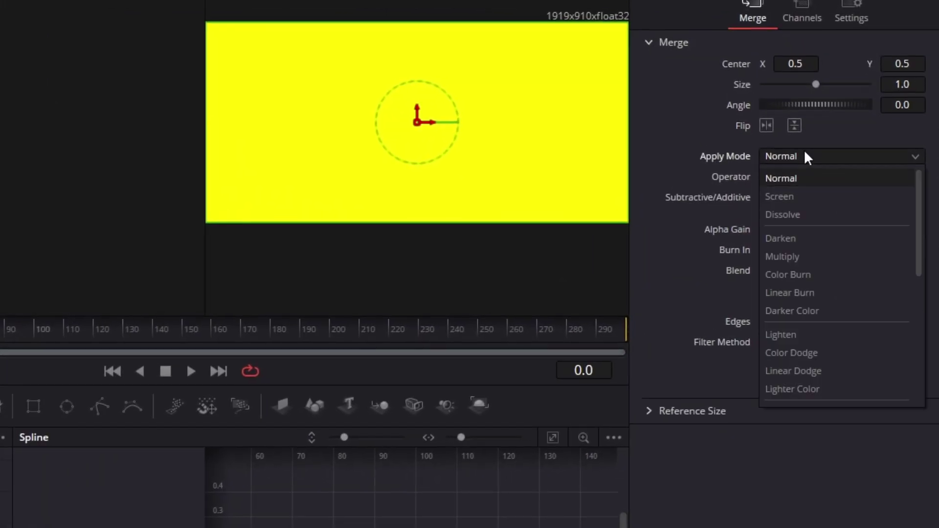
click(815, 255)
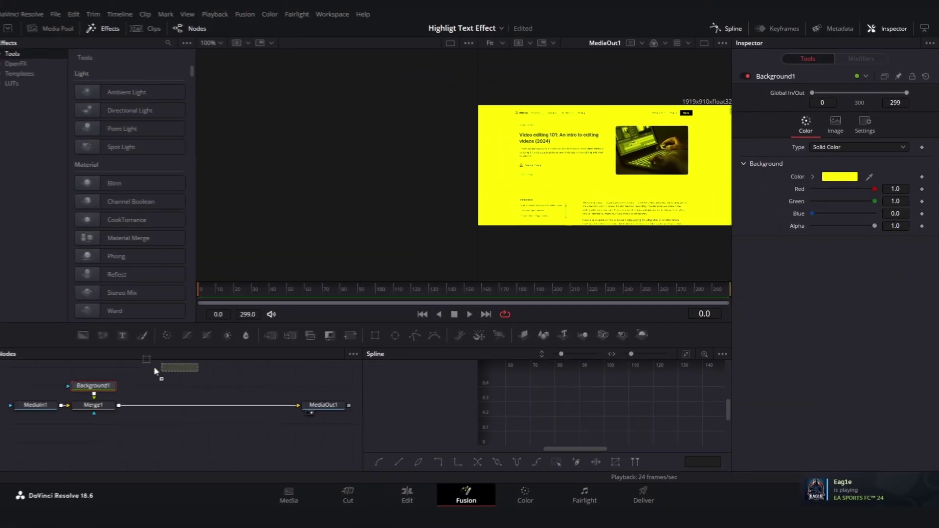
- Mask Background1 with a rectangle fitted over the article title's first line, about 0.316 wide and 0.049 high
drag(154, 372, 113, 366)
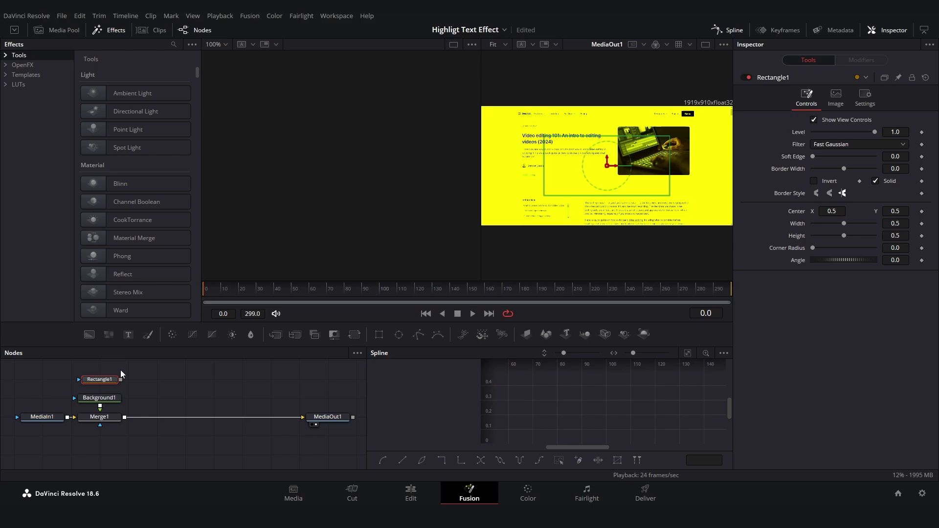
scroll(612, 157, up, 2)
drag(614, 149, 671, 179)
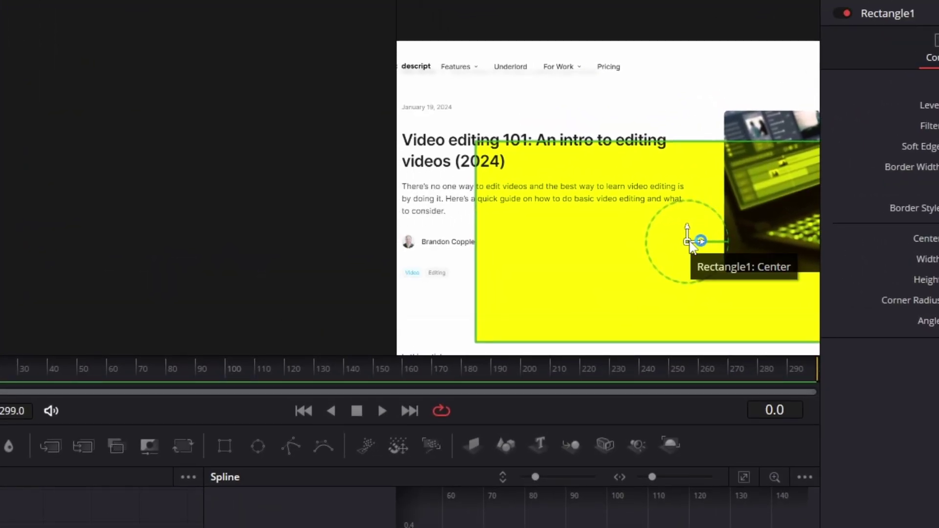
drag(689, 242, 636, 198)
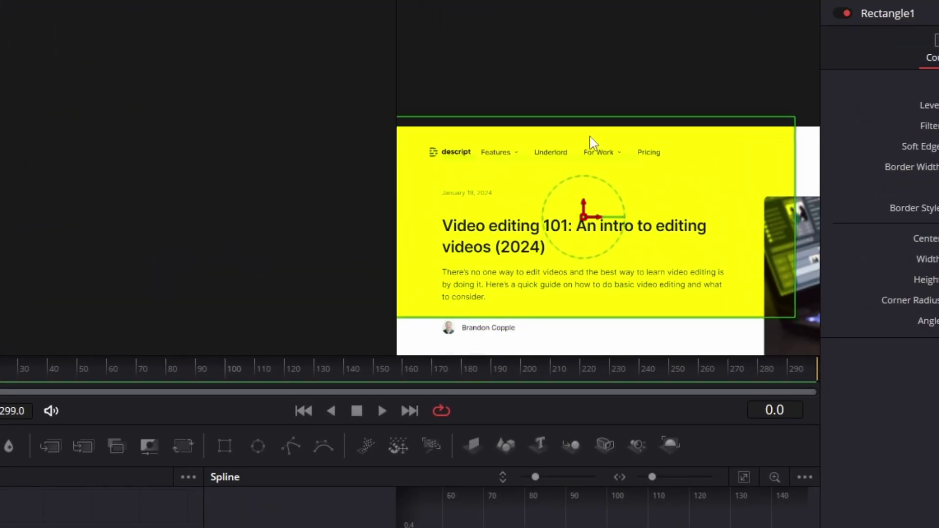
drag(595, 116, 595, 132)
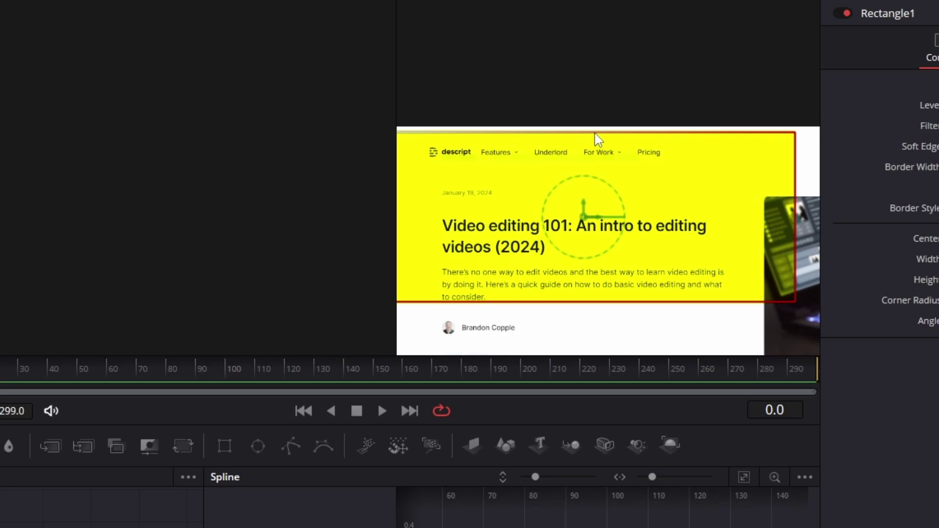
drag(595, 133, 595, 156)
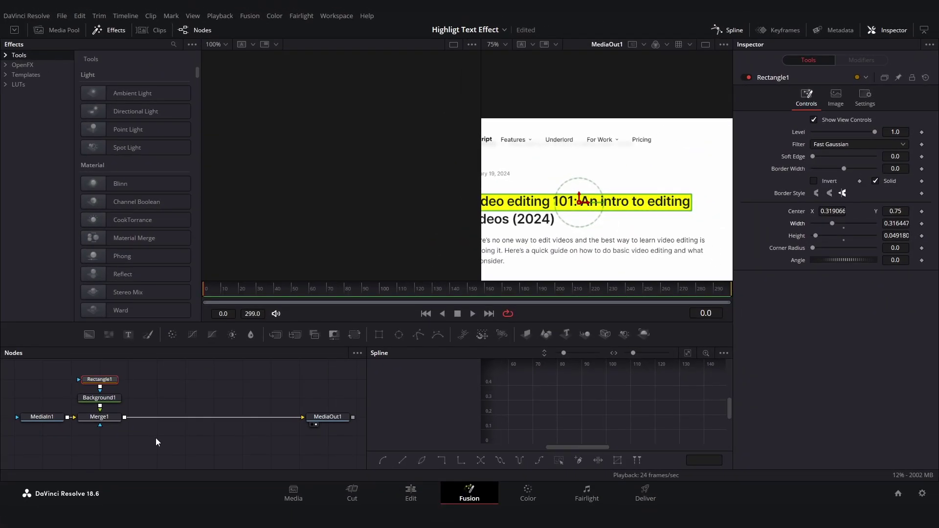
- Duplicate the rectangle, background and merge nodes, insert the copy after Merge1, and fit its rectangle over the title's second line, "videos (2024)"
drag(156, 438, 98, 373)
key(ctrl+c)
key(ctrl+v)
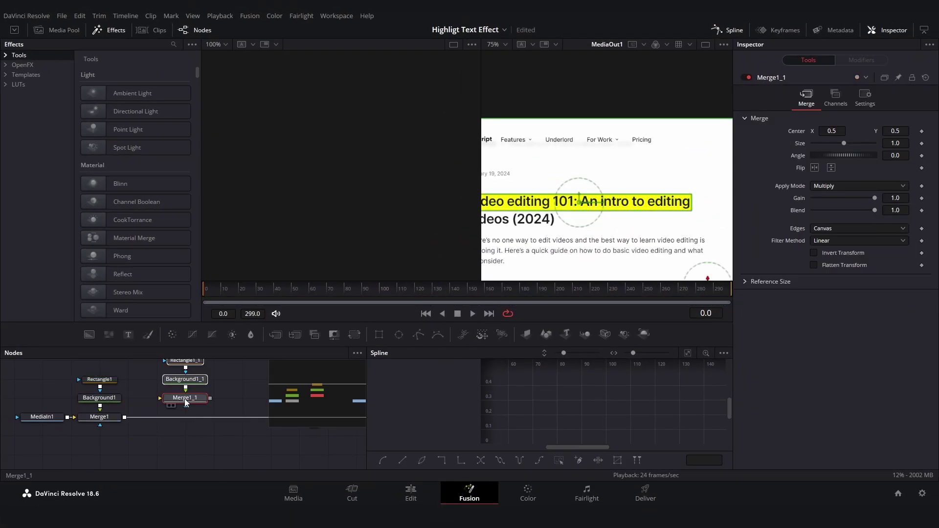
drag(182, 399, 151, 418)
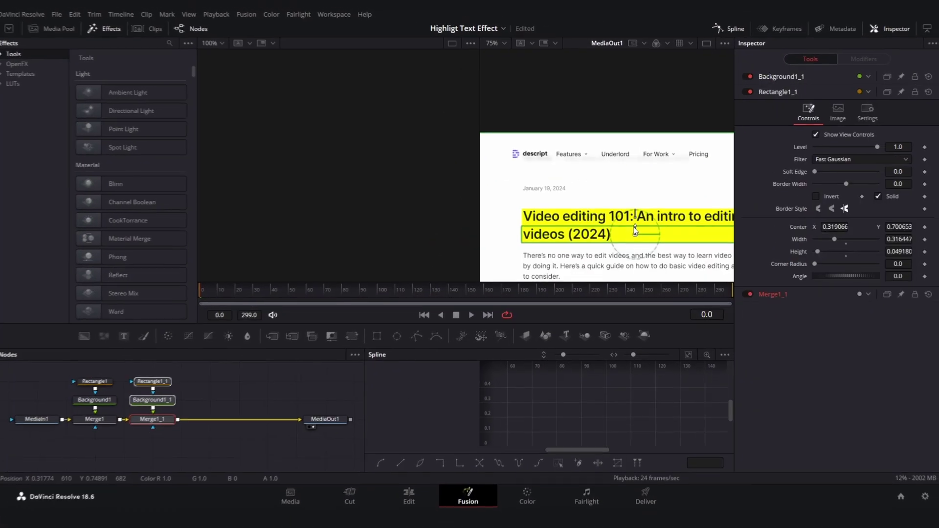
drag(636, 220, 637, 235)
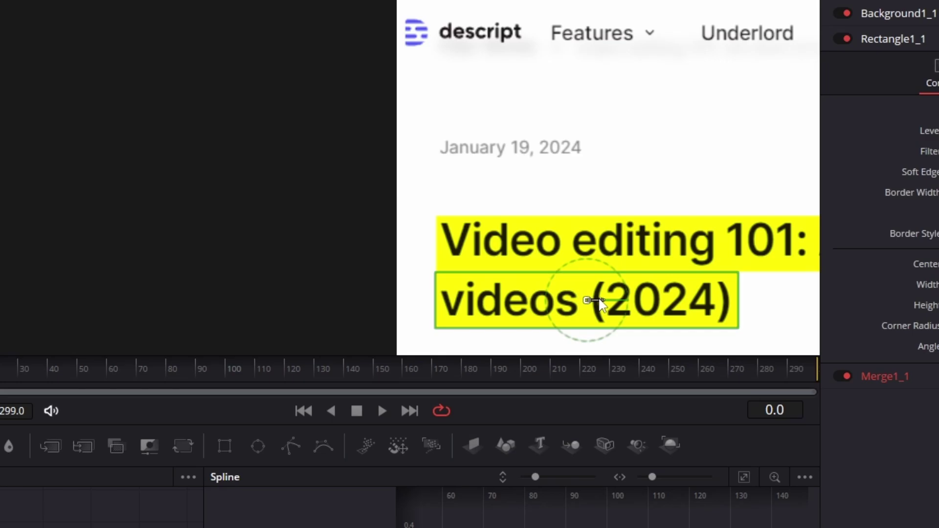
drag(600, 247, 603, 247)
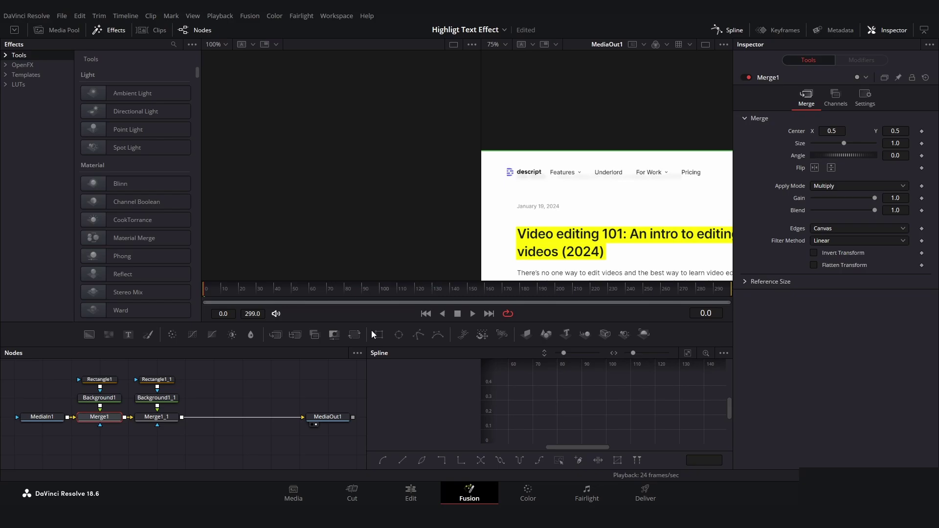
- Mask Merge1 with a new rectangle ending just before the title's left edge, centred at about X -0.089, Y 0.693, and invert it
drag(378, 335, 100, 424)
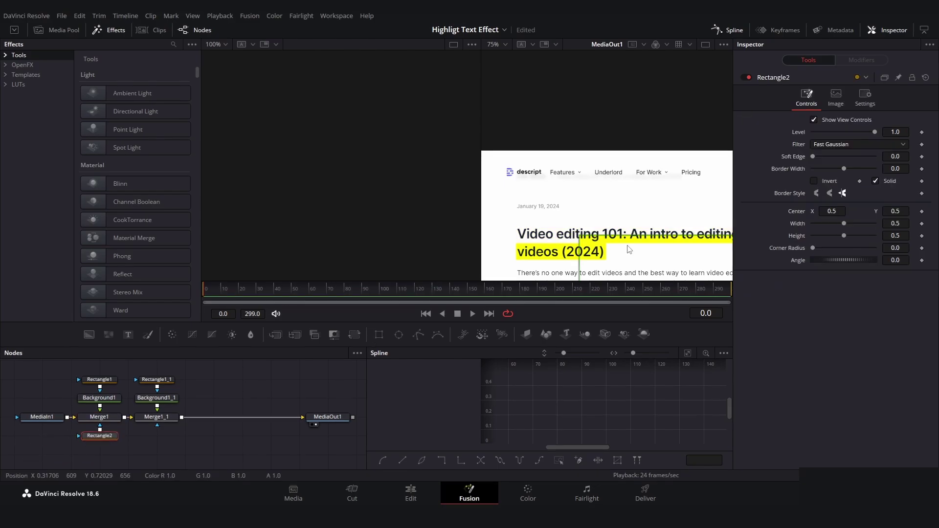
drag(638, 280, 586, 225)
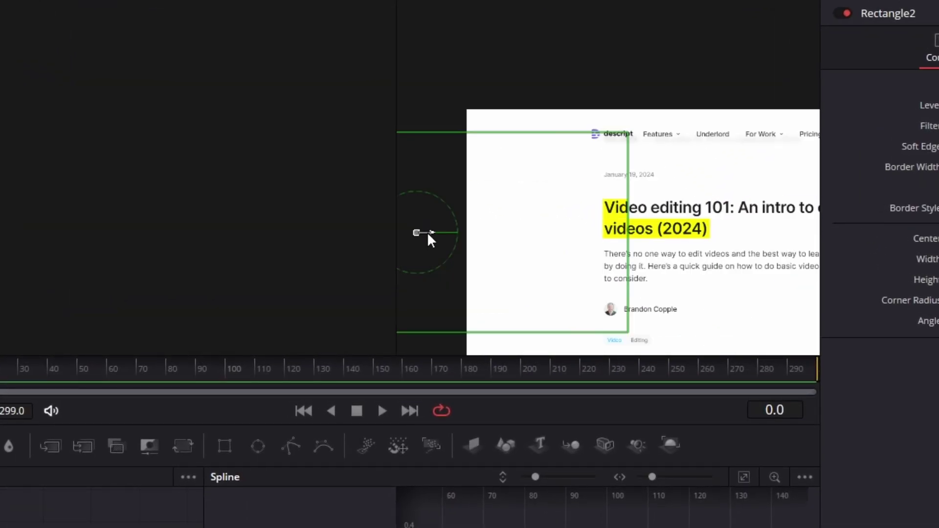
drag(453, 224, 429, 224)
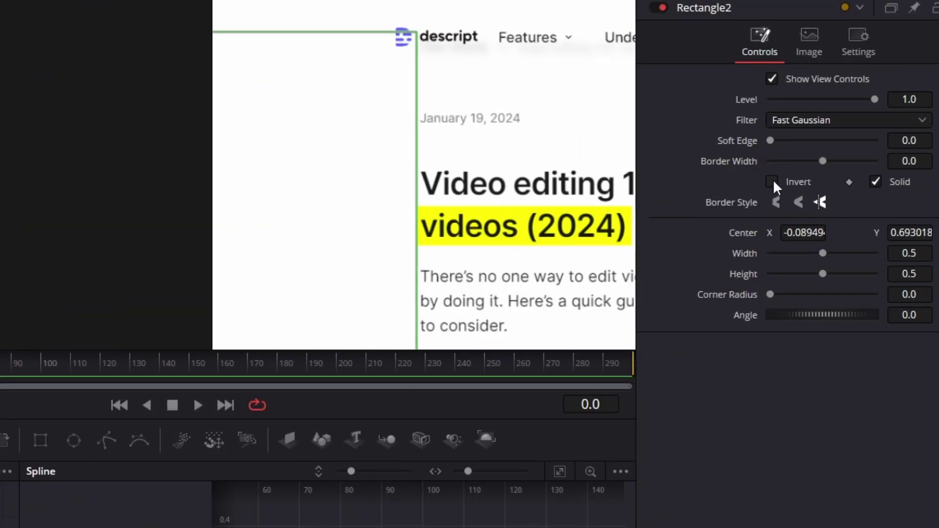
click(778, 182)
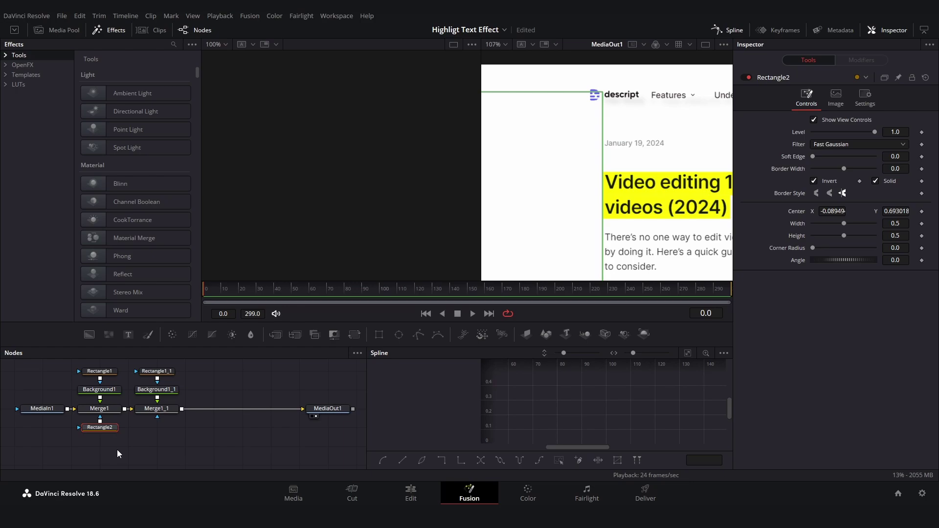
- Duplicate the Rectangle2 mask and connect the copy to Merge1_1 as its effect mask
key(ctrl+c)
key(ctrl+v)
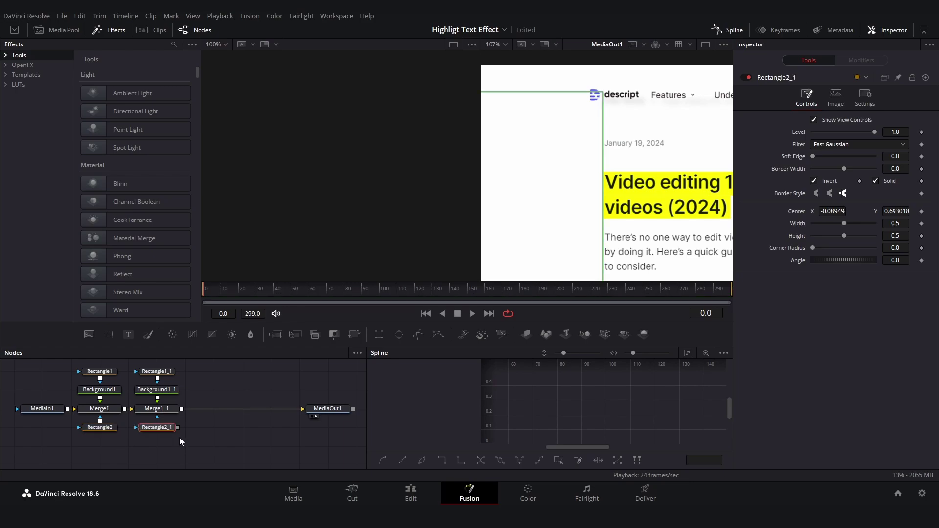
drag(178, 428, 156, 415)
- Keyframe the Center of Merge1 at frames 25 and 50, setting Center X to 0.18 at frame 25
click(99, 417)
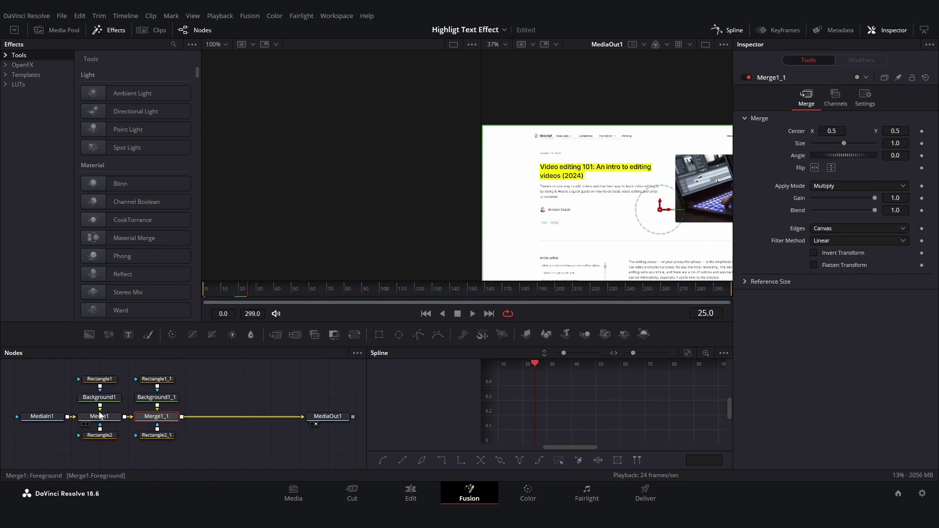
click(101, 414)
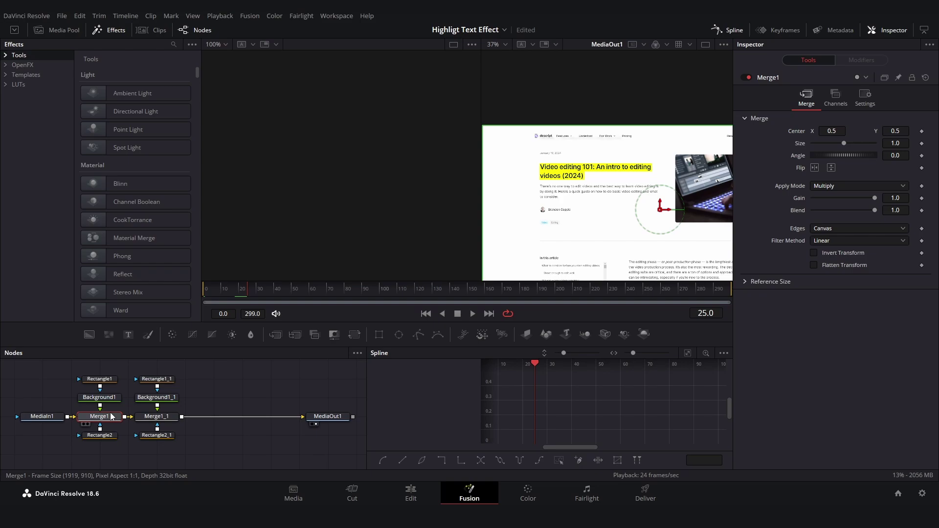
click(923, 132)
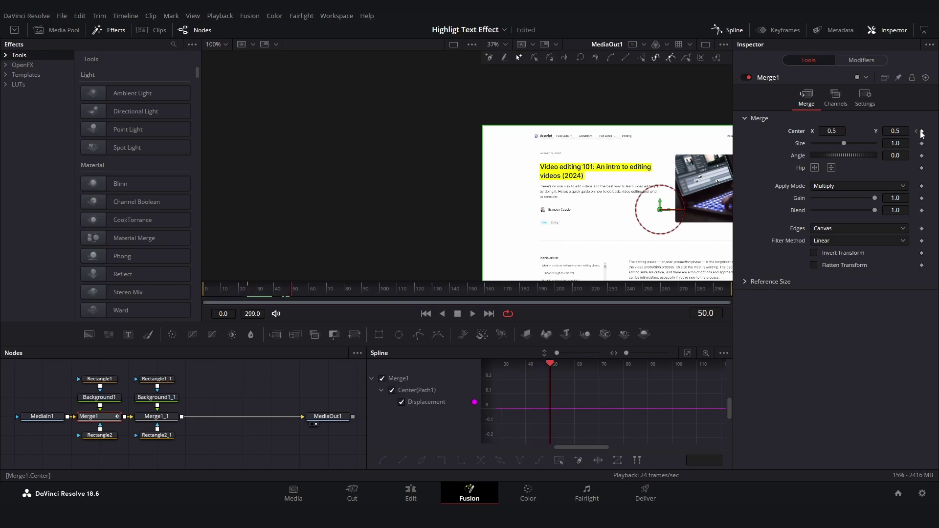
click(922, 132)
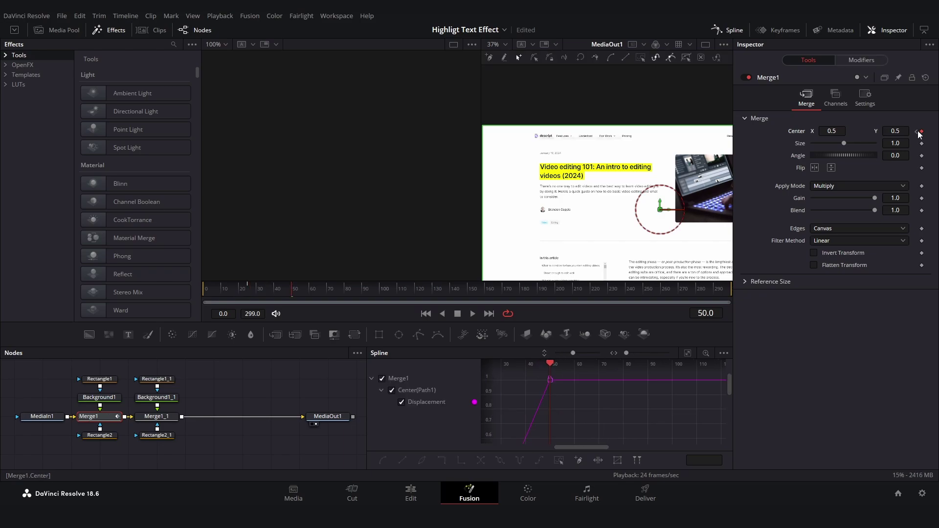
click(918, 132)
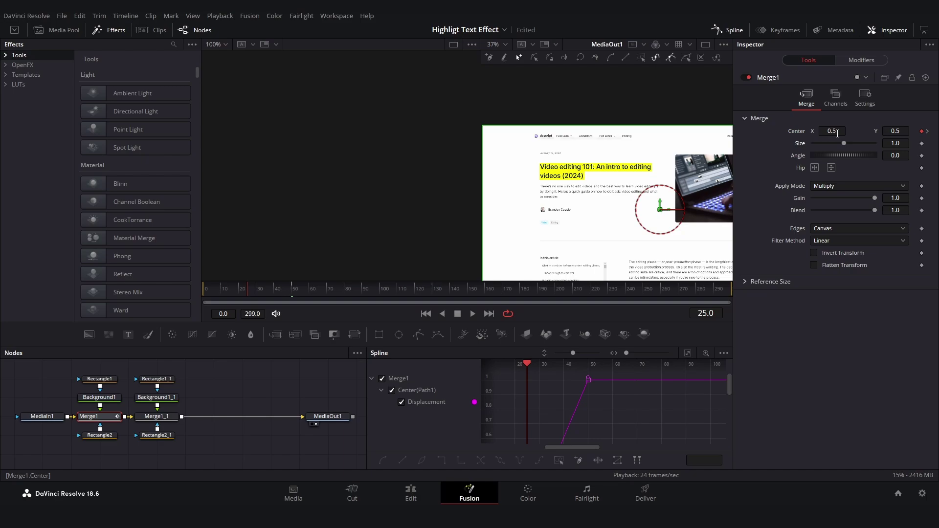
drag(837, 133, 819, 151)
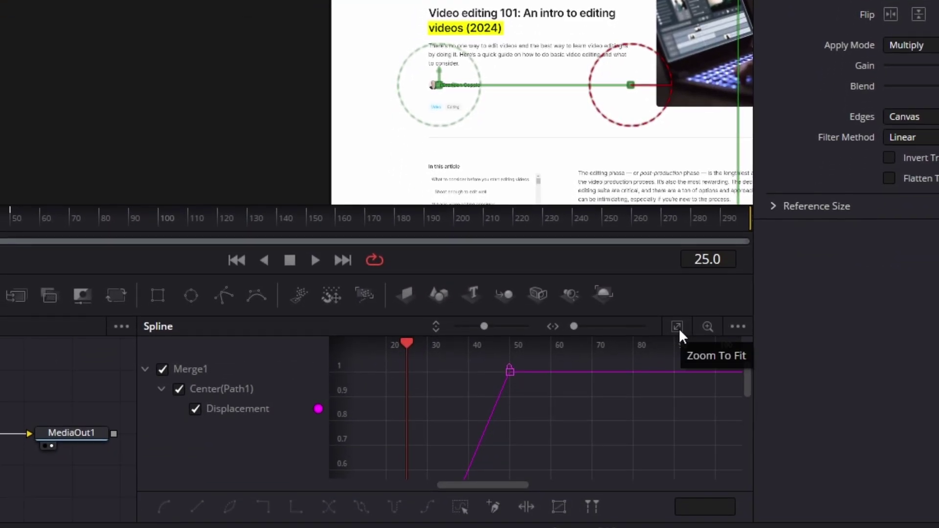
- Apply Out Cubic easing to Merge1's Displacement curve, adjust the first keyframe's handle, and play the animation from frame 25
click(678, 327)
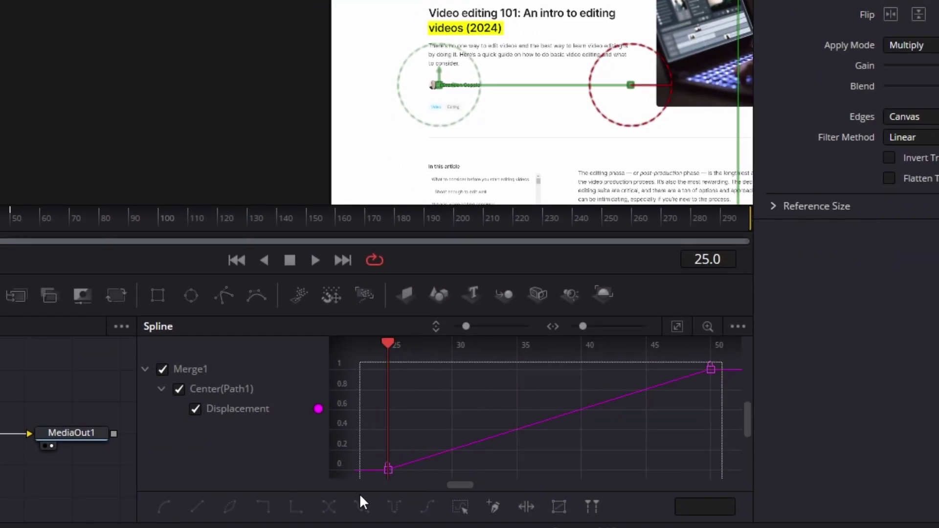
right_click(646, 412)
mouse_move(708, 123)
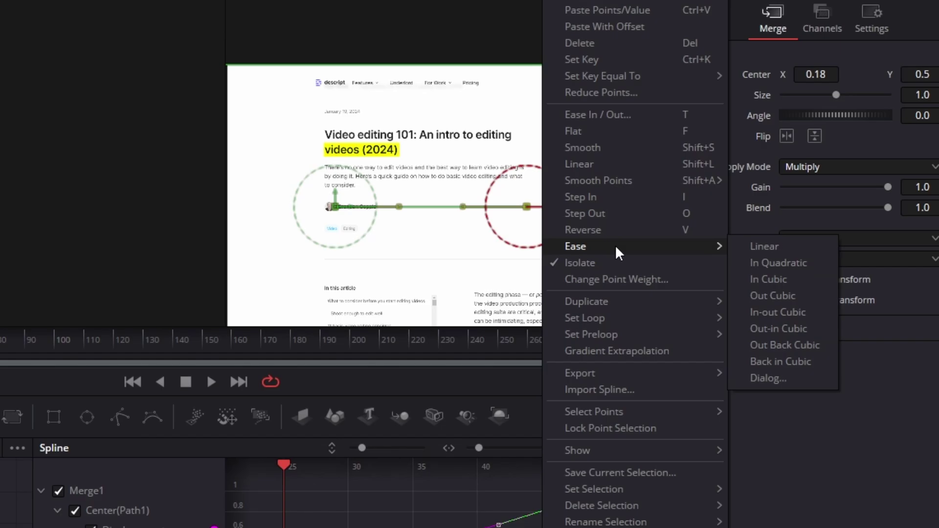
click(787, 296)
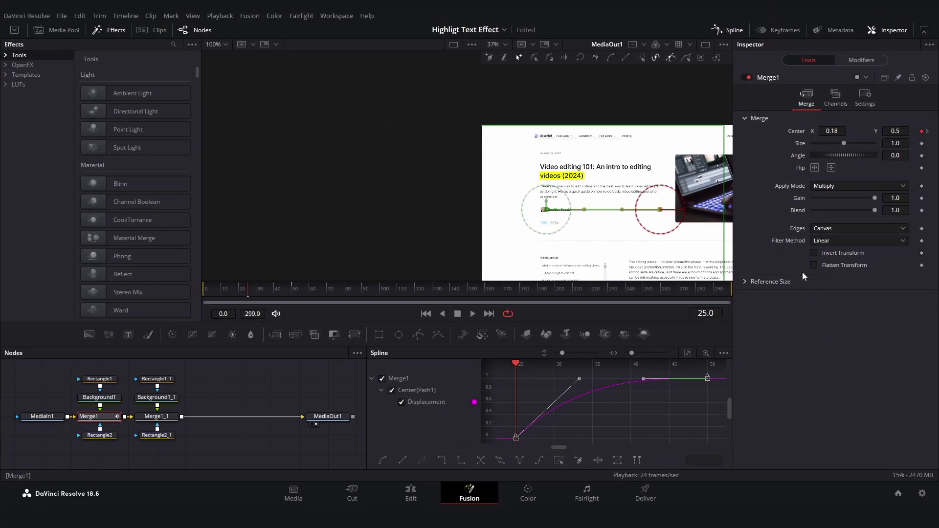
drag(580, 378, 590, 387)
key(space)
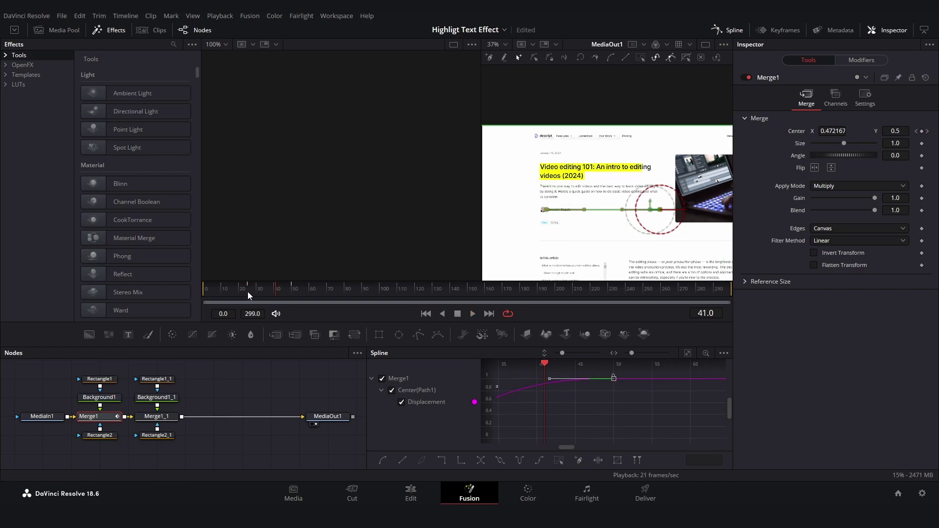
click(248, 291)
key(space)
- Keyframe the Center of Merge1_1 at frames 50 and 75, setting Center X to 0.369 at frame 50
click(173, 417)
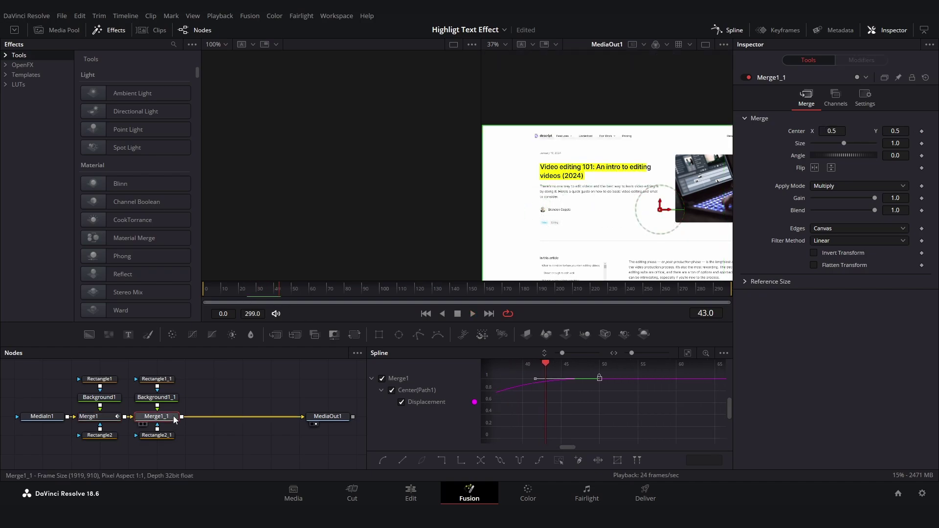
click(290, 293)
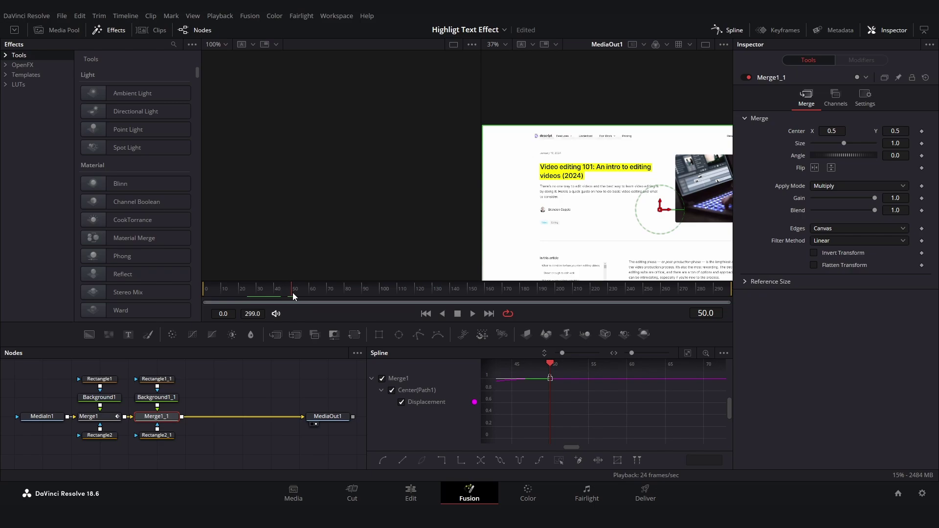
click(922, 132)
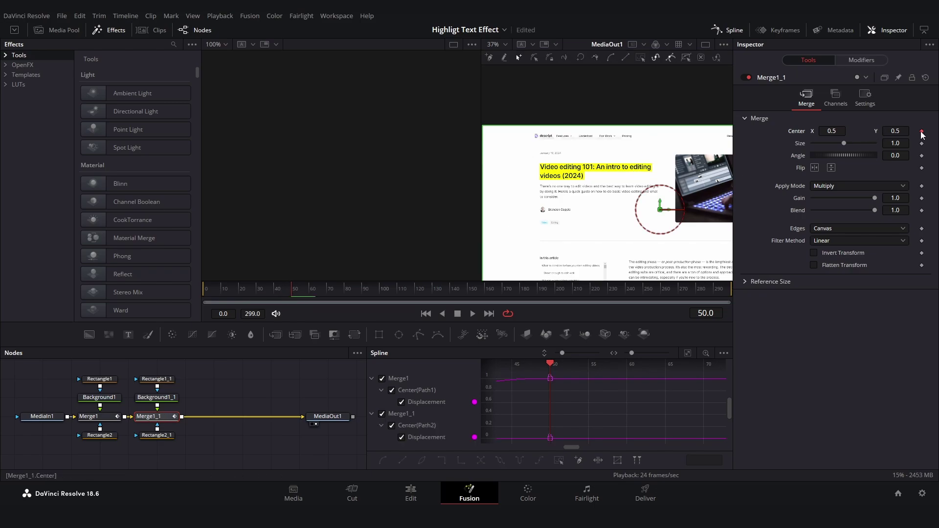
key(space)
click(917, 131)
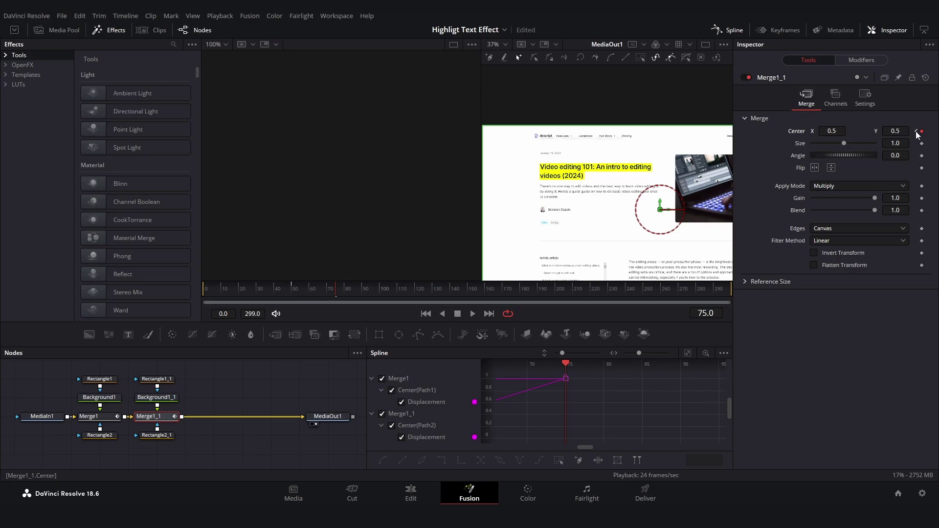
click(835, 131)
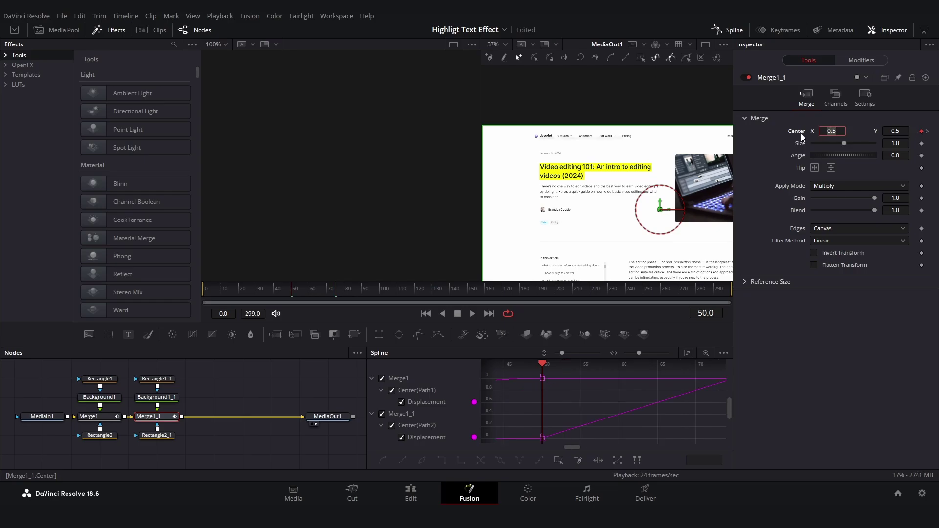
click(892, 133)
drag(832, 131, 767, 131)
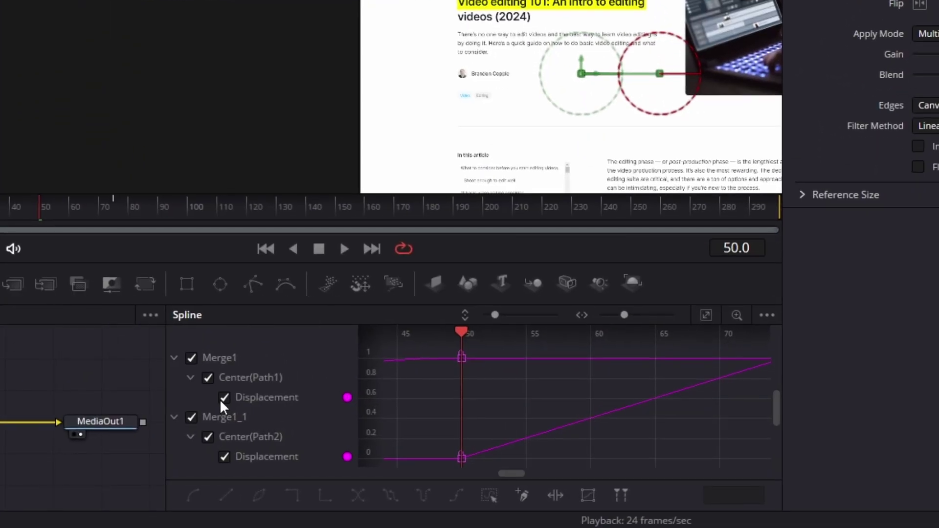
- Isolate Merge1_1's Displacement curve, fit it in view, apply Out Cubic easing to its keyframes, and play the animation
click(398, 402)
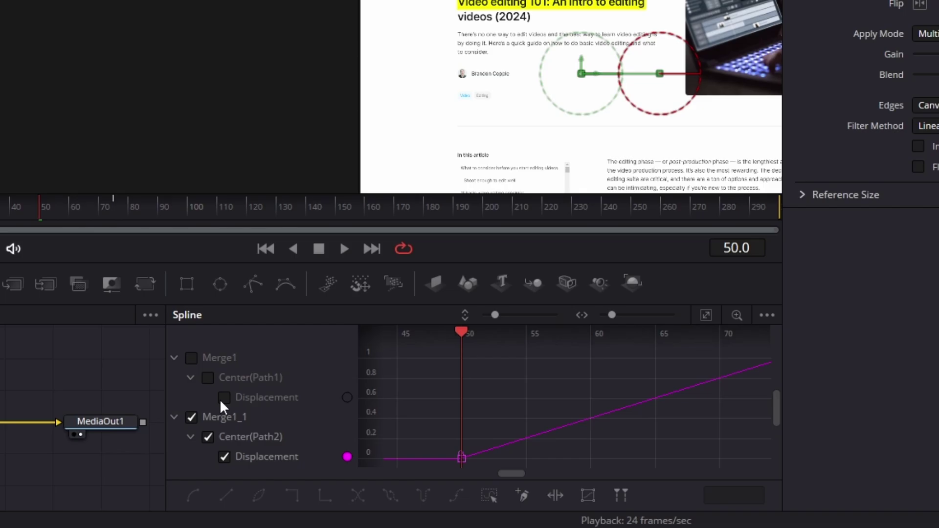
click(705, 314)
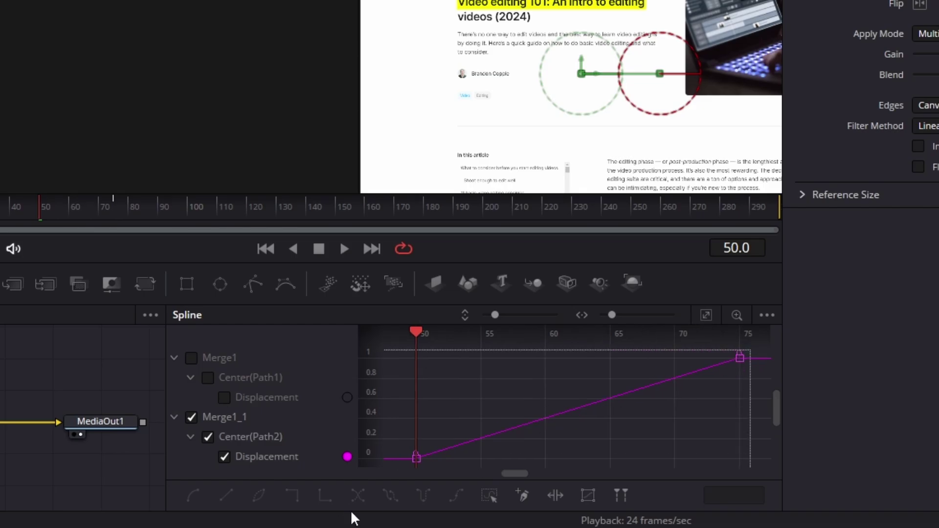
click(524, 425)
right_click(621, 430)
mouse_move(734, 143)
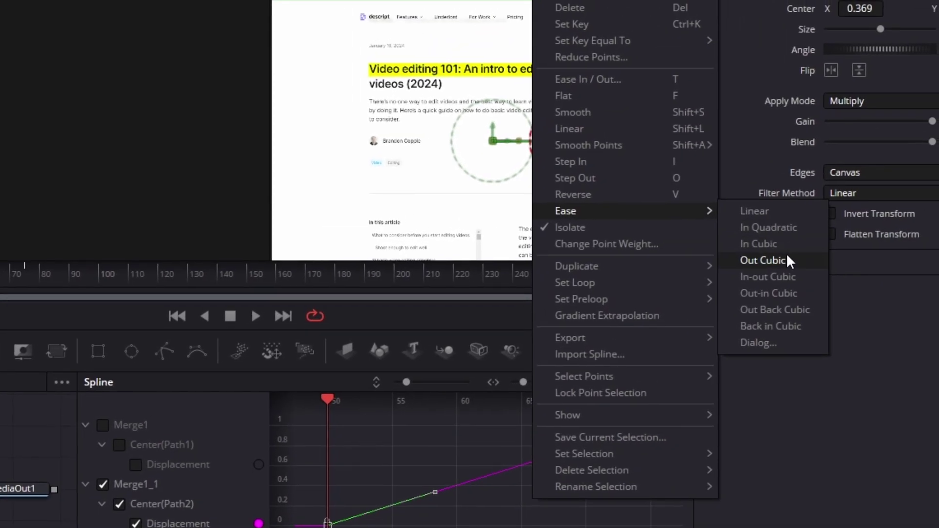
click(786, 259)
key(space)
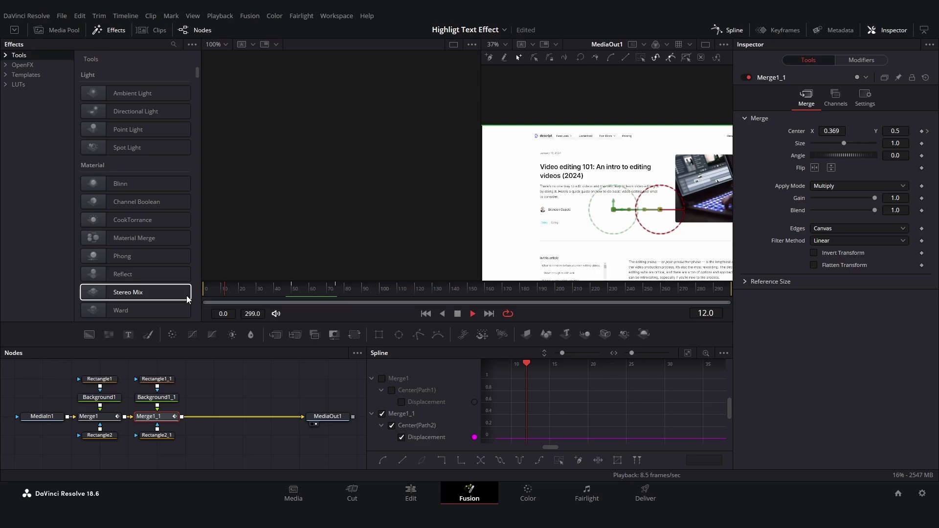
key(space)
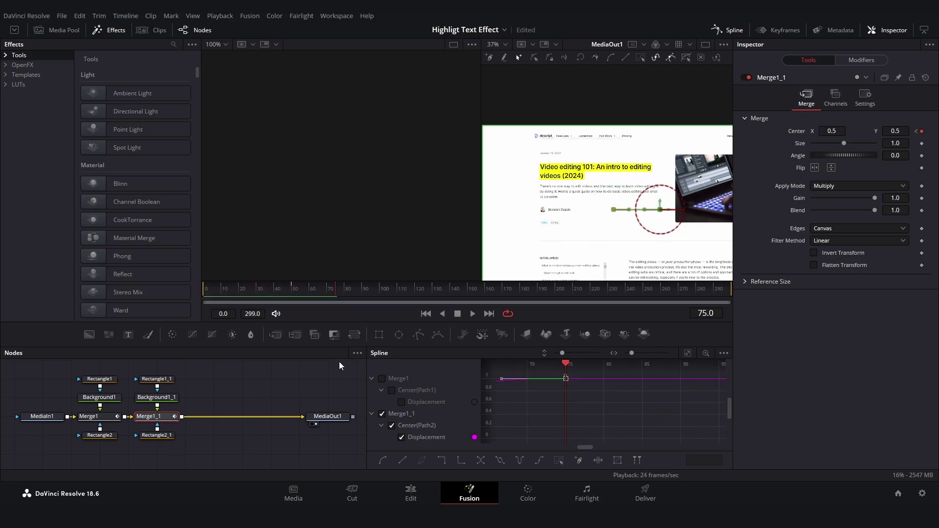
- Add the effect version of Transform, with slider position controls, between Merge1_1 and MediaOut1
drag(214, 391, 148, 394)
click(148, 394)
key(shift+space)
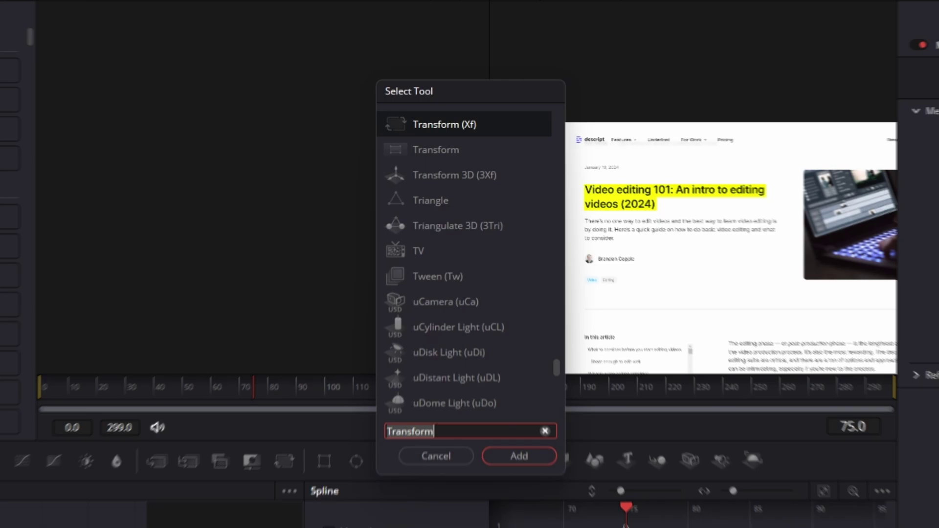
key(Down)
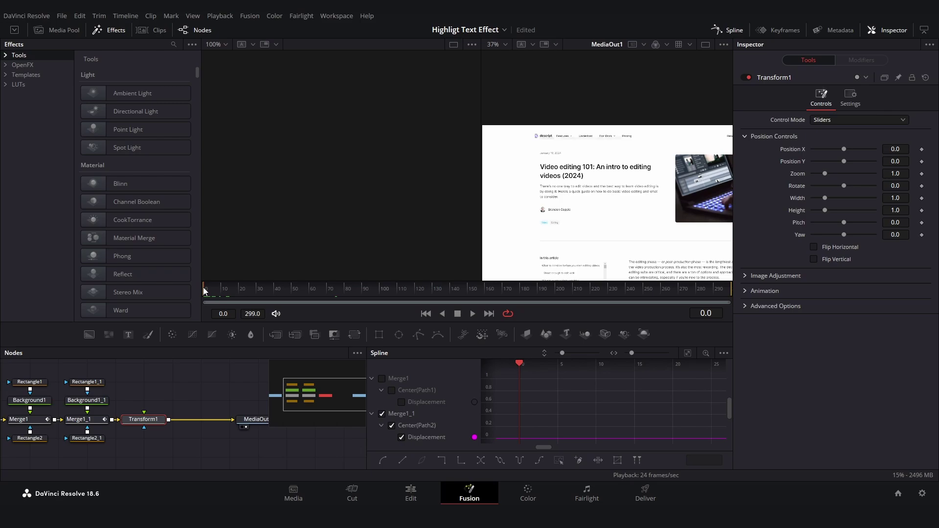
- Keyframe Transform1's Position X, Position Y, Zoom, Pitch and Yaw at frame 0 with their default values
click(922, 174)
click(922, 162)
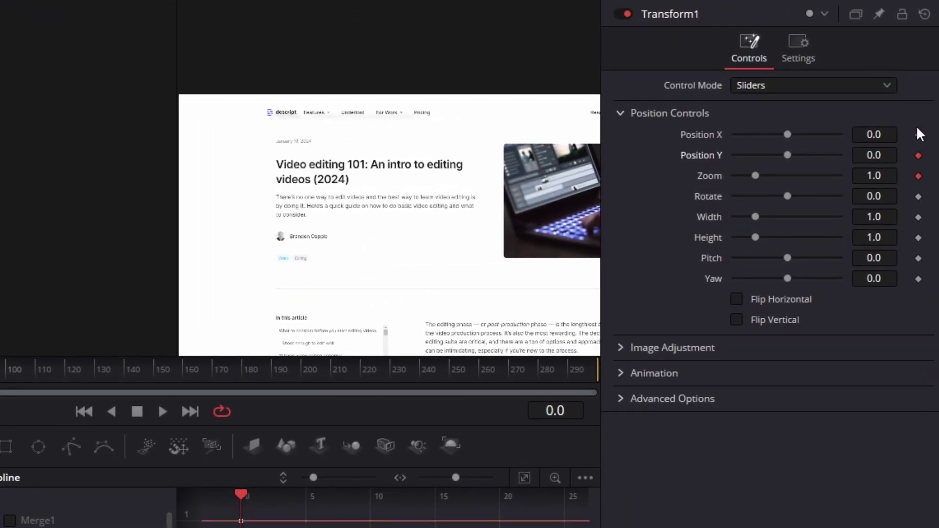
click(918, 135)
click(918, 259)
click(918, 279)
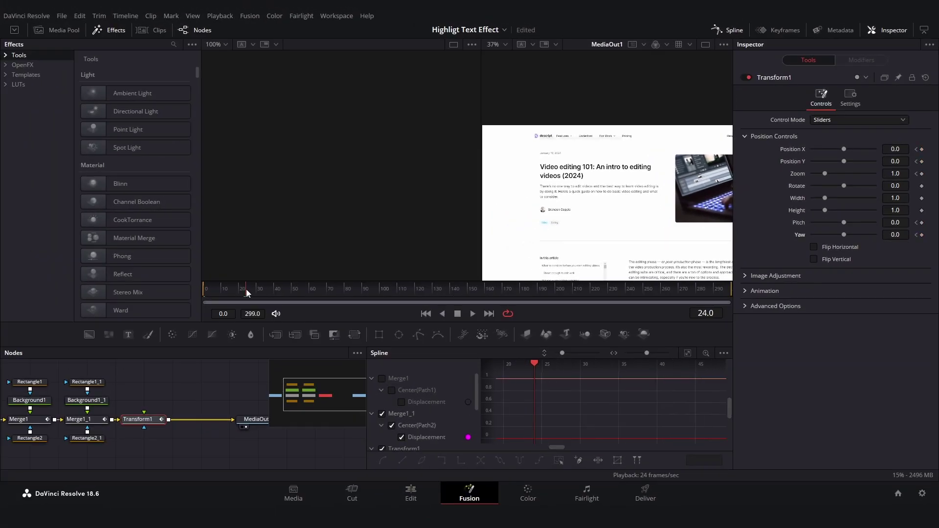
- At frame 25, keyframe Transform1 with Position X 0.121, Position Y -0.189, Zoom 1.449, Pitch 0.007 and Yaw 0.005
drag(247, 289, 248, 289)
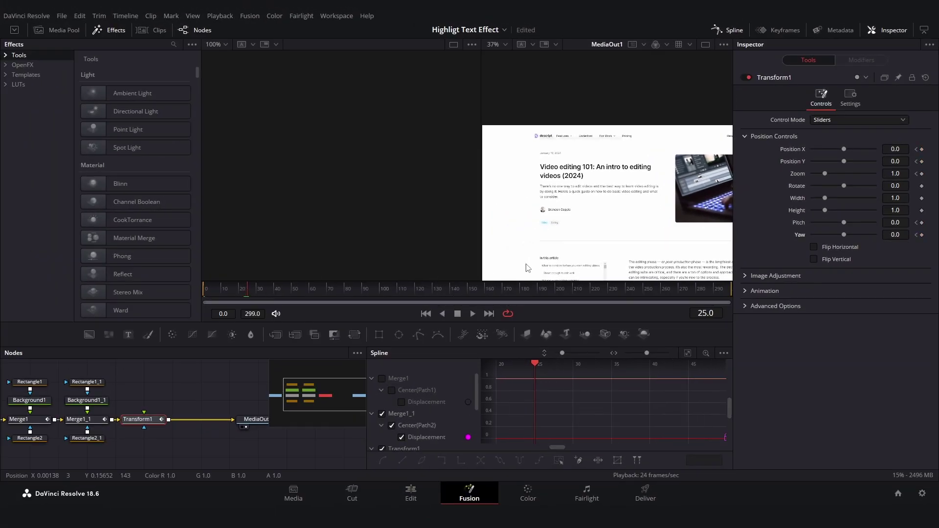
click(922, 149)
click(922, 161)
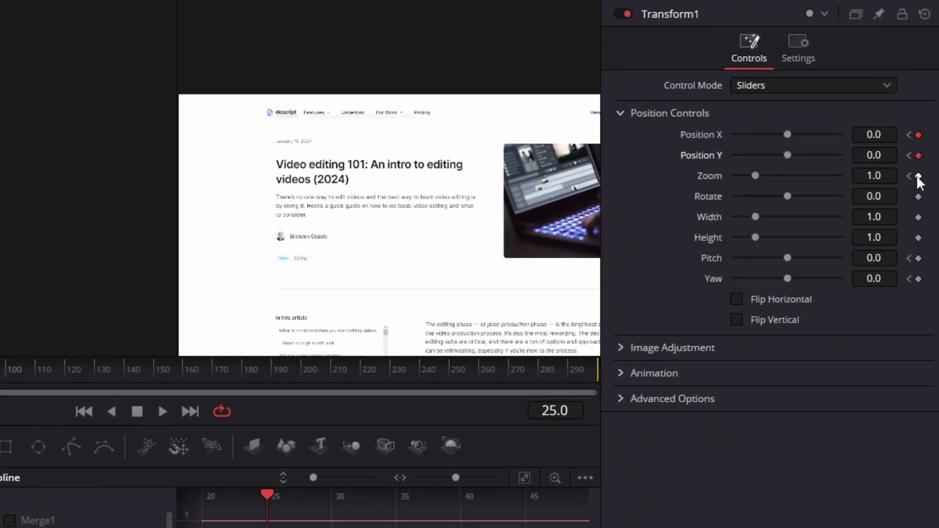
click(919, 176)
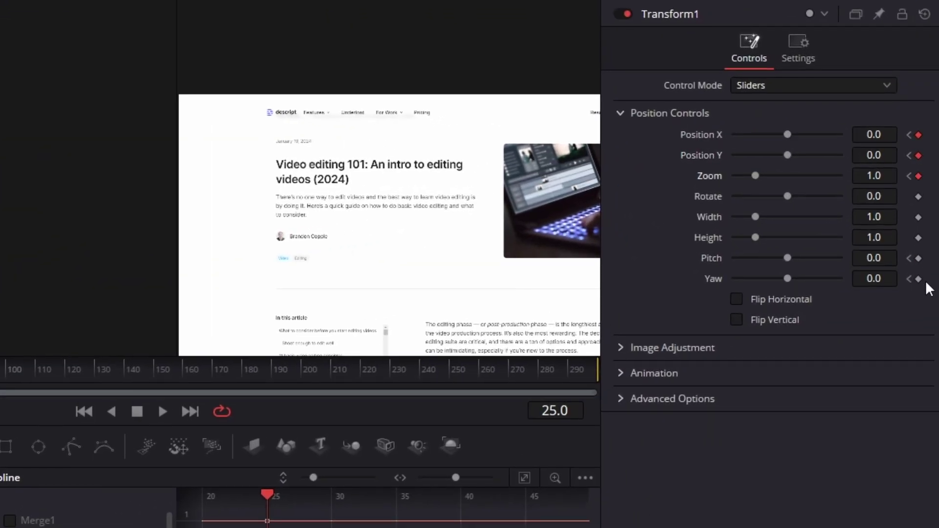
mouse_move(881, 262)
mouse_down()
mouse_move(894, 262)
mouse_move(891, 278)
mouse_move(879, 258)
mouse_up()
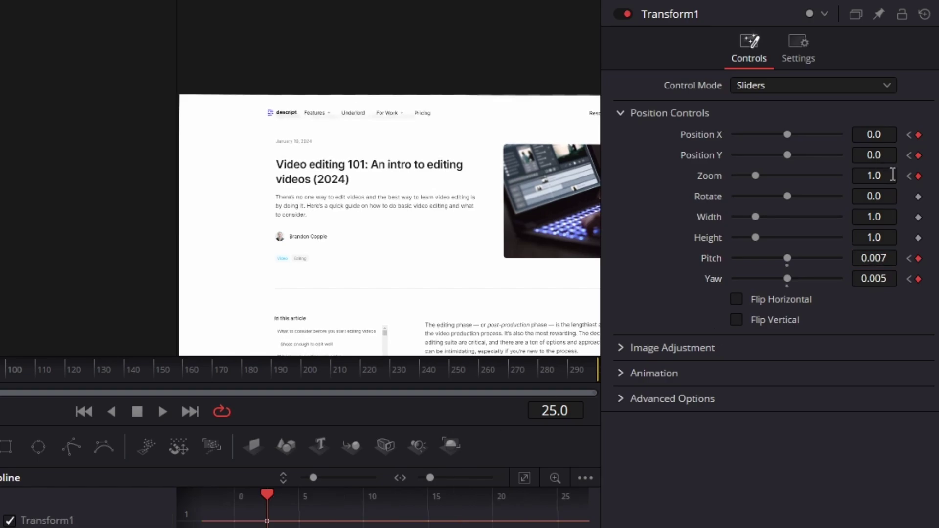
drag(887, 174, 884, 134)
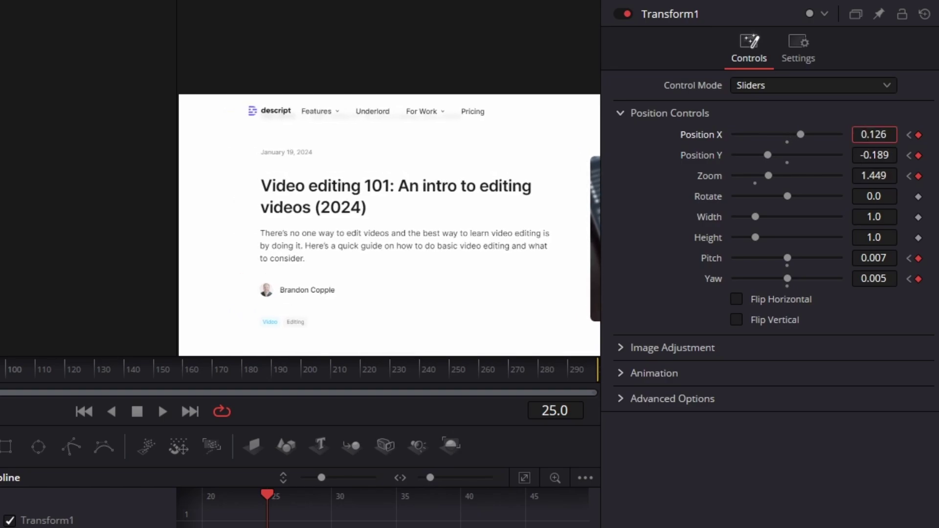
drag(876, 134, 874, 134)
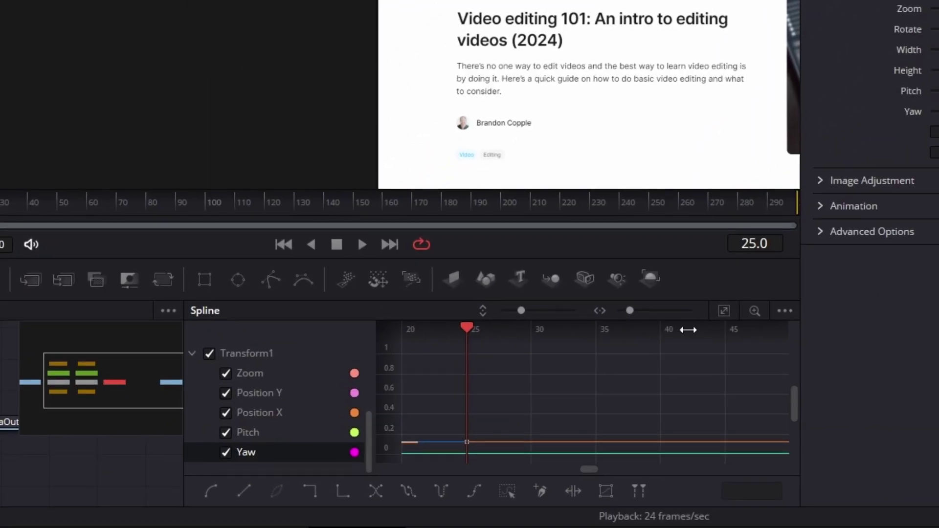
- Apply Out Cubic easing to all of Transform1's keyframes between frames 0 and 25, and play the animation
click(725, 312)
scroll(321, 398, up, 3)
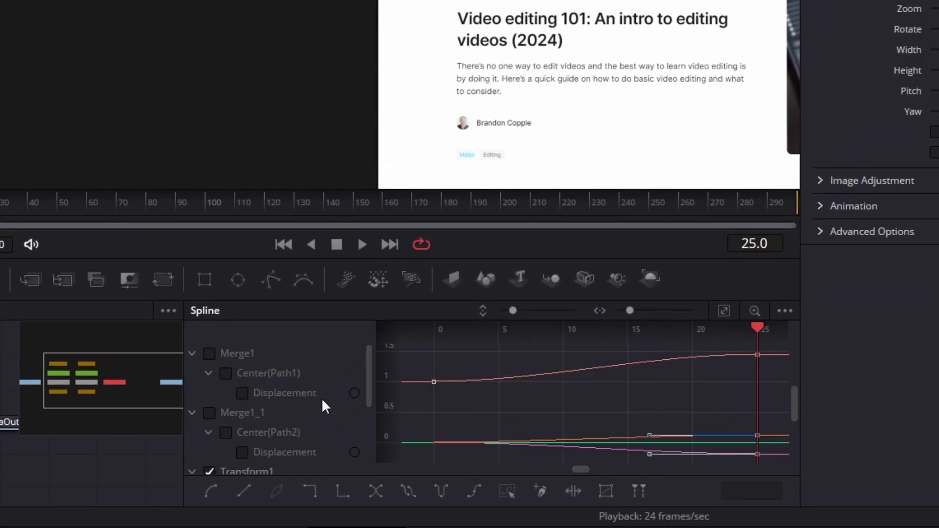
drag(767, 345, 402, 527)
right_click(677, 394)
mouse_move(785, 106)
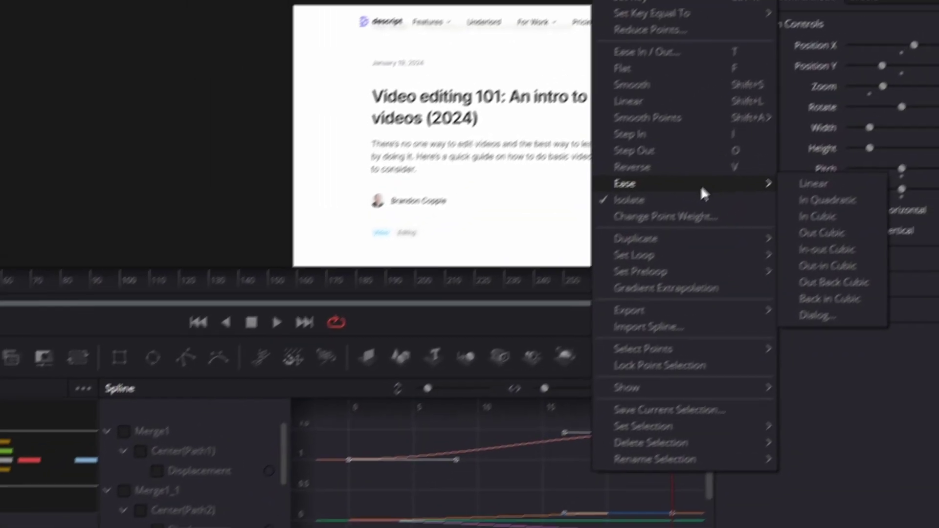
click(815, 244)
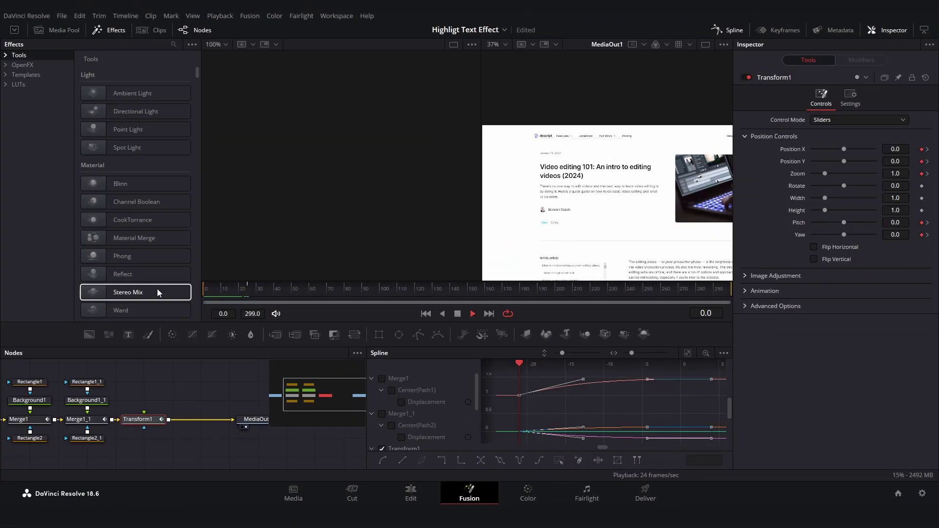
key(space)
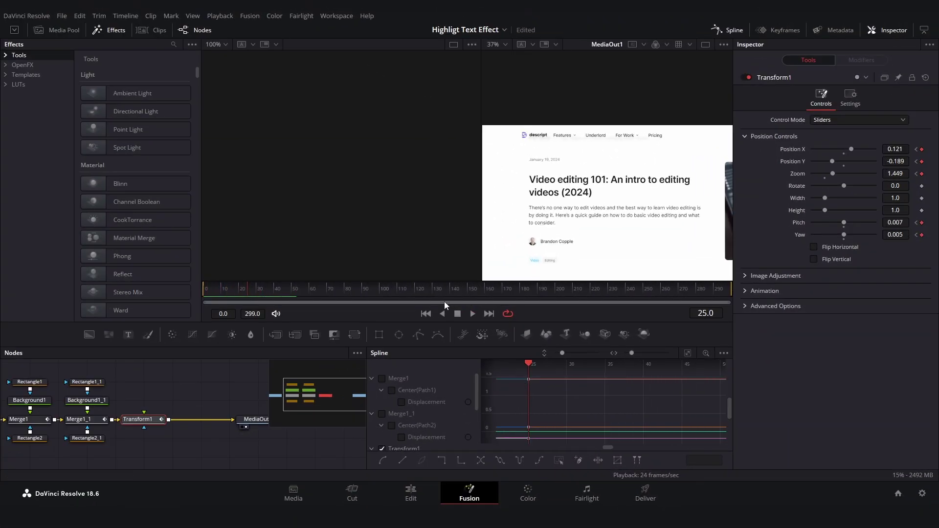
- At frame 150, keyframe Transform1 with Zoom 1.547, Position X 0.148 and Position Y -0.238, and slightly raise Pitch and Yaw
click(467, 292)
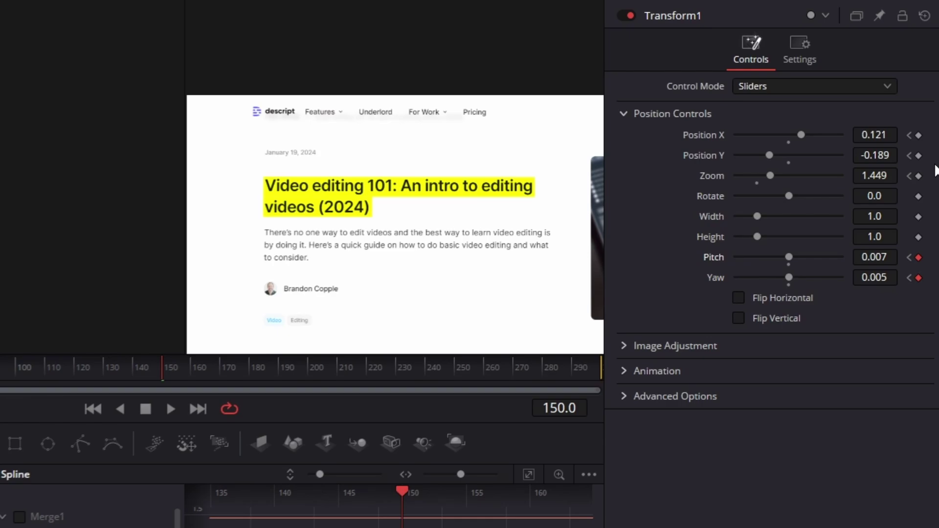
click(919, 176)
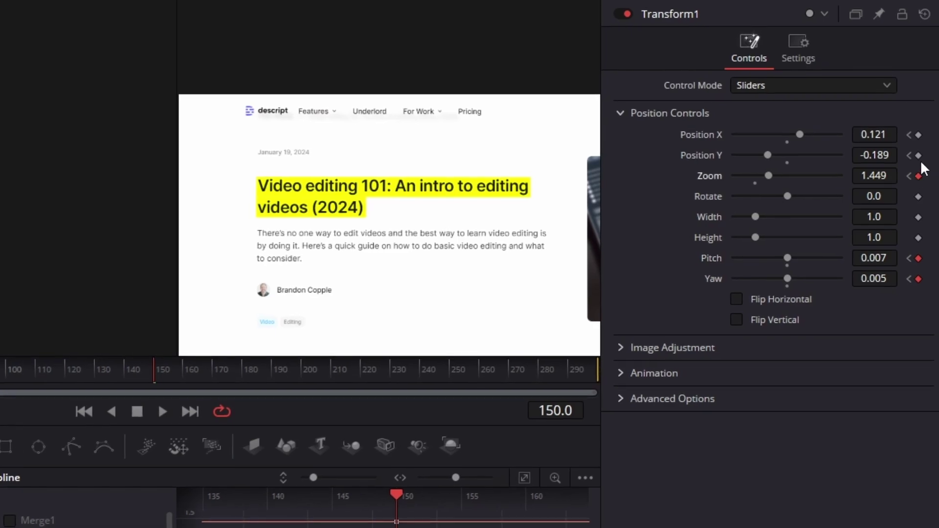
click(919, 156)
click(920, 136)
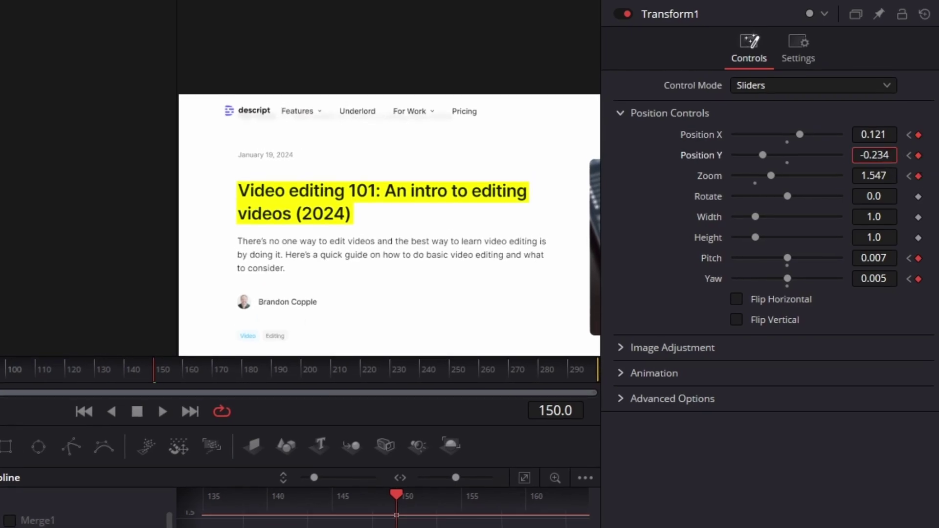
drag(884, 157, 895, 136)
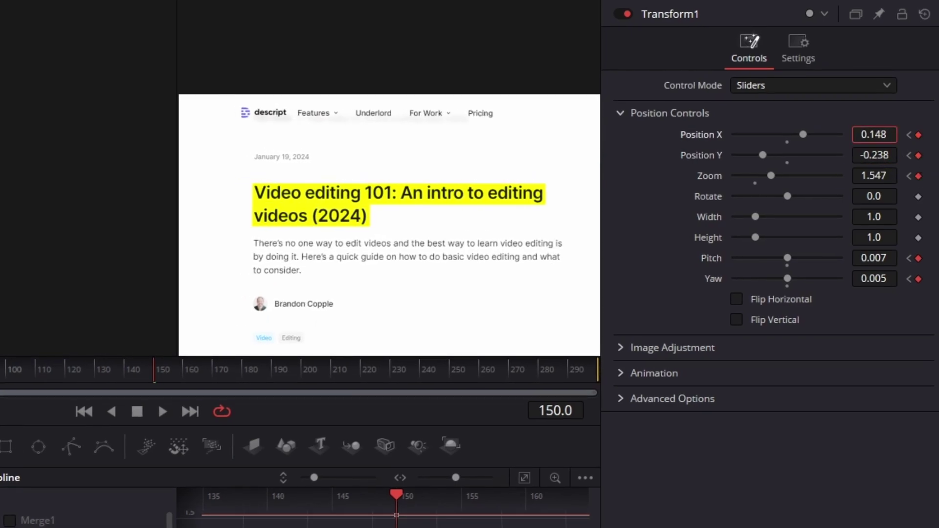
scroll(874, 259, up, 5)
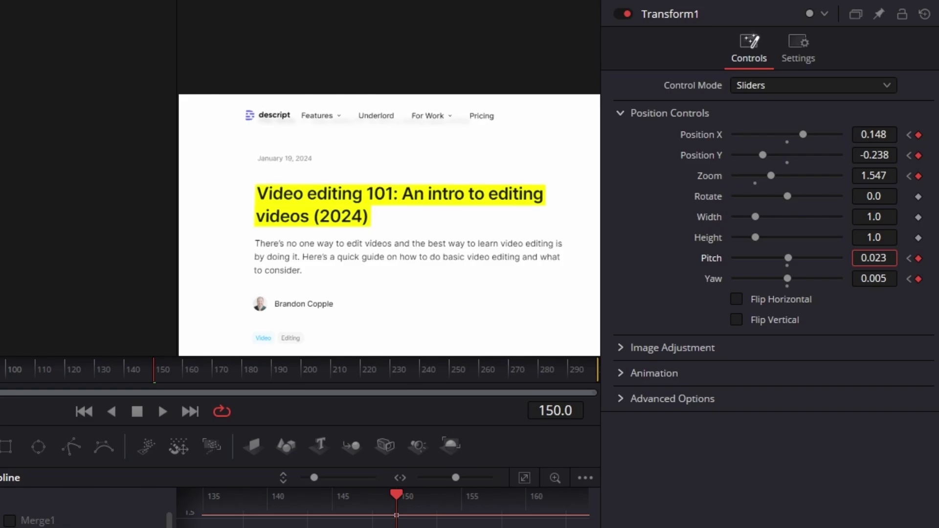
scroll(874, 279, up, 5)
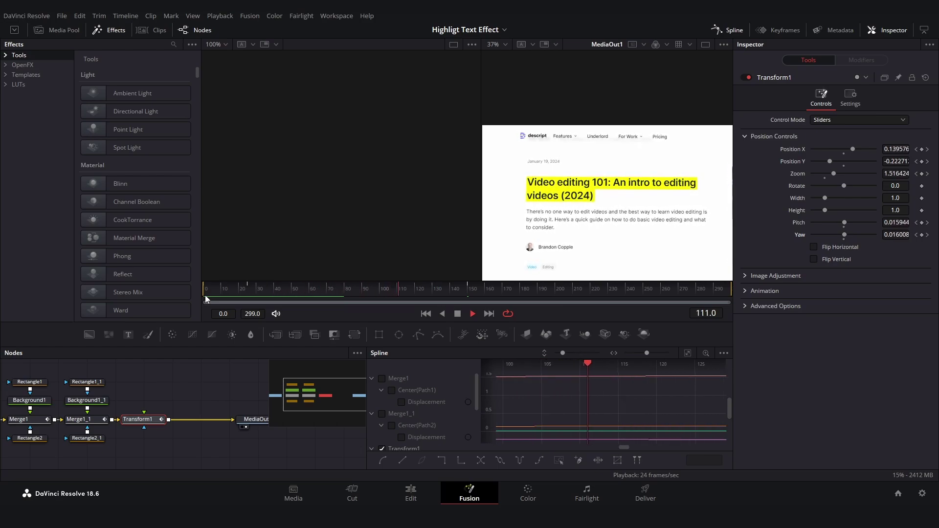
- Add a Film Damage node and insert it between Transform1 and MediaOut1
click(260, 429)
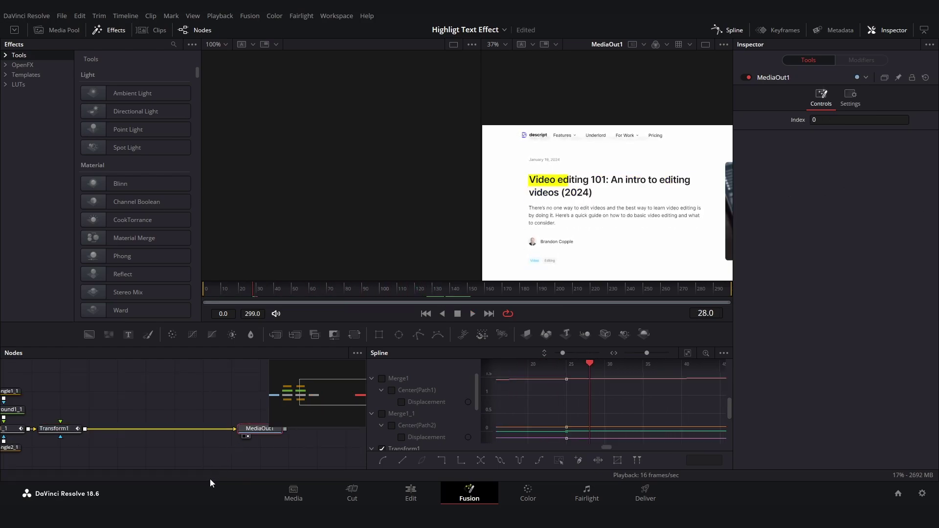
click(204, 455)
key(shift+space)
text(f)
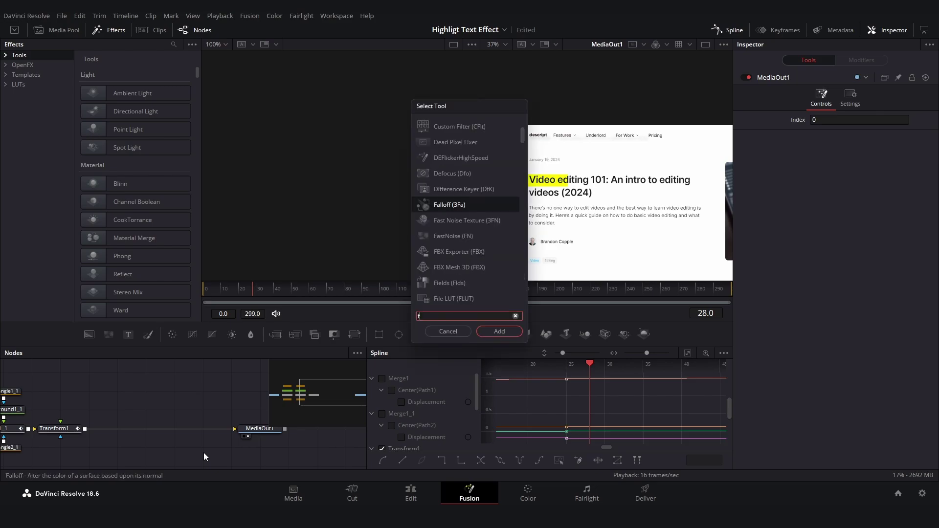
text(ilm)
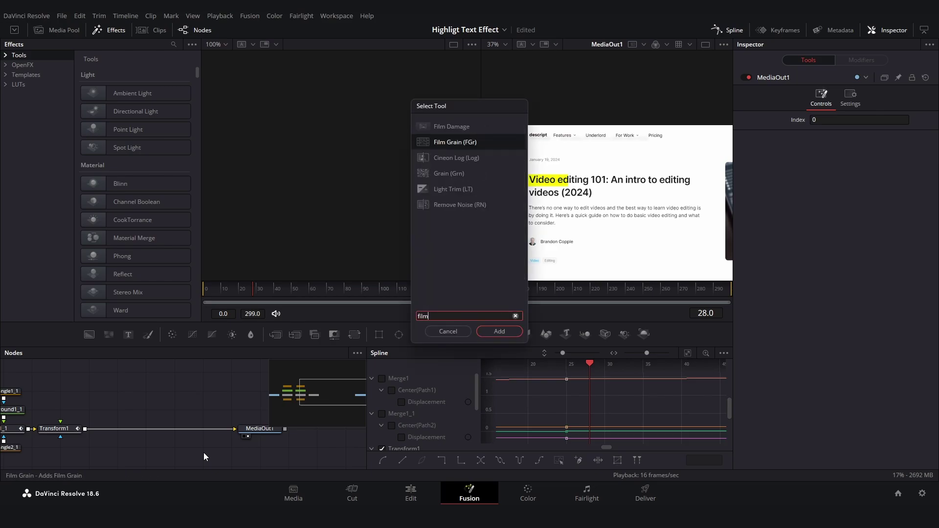
key(Up)
key(Return)
drag(183, 444, 145, 409)
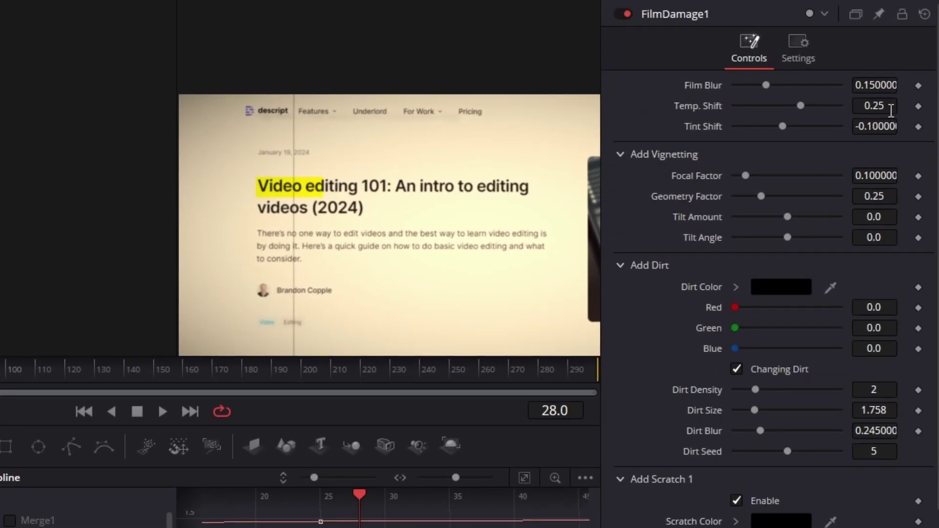
- Set FilmDamage1's Temp. Shift to 0.061
drag(891, 110, 889, 110)
drag(798, 106, 792, 106)
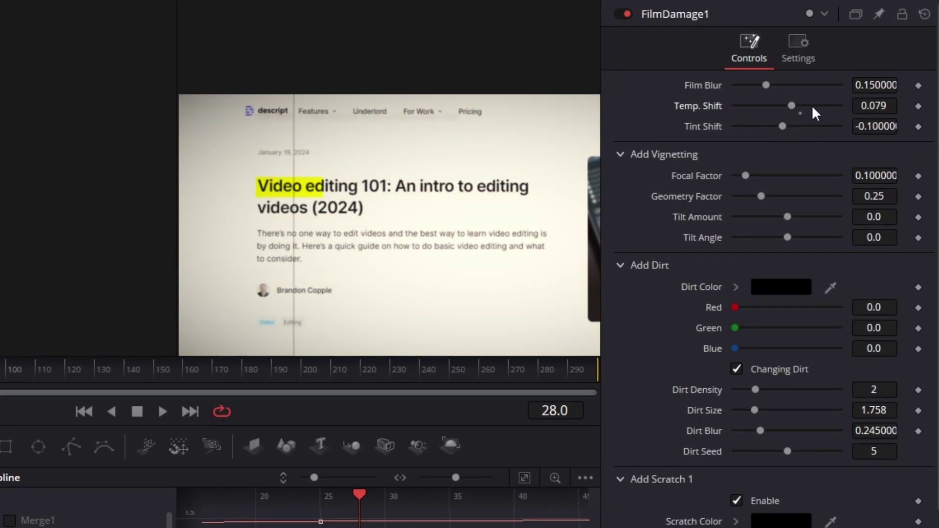
click(879, 106)
text(0.061)
key(Return)
- Lower FilmDamage1's Film Blur to 0.1128 and its vignetting Focal Factor to 0.061
click(877, 85)
text(0.1483)
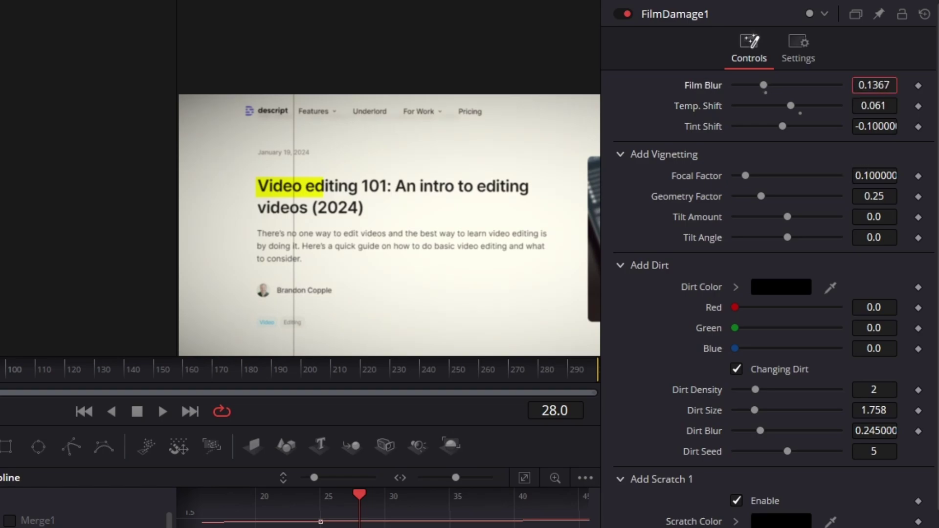
drag(875, 86, 868, 85)
drag(873, 177, 910, 177)
drag(775, 176, 745, 176)
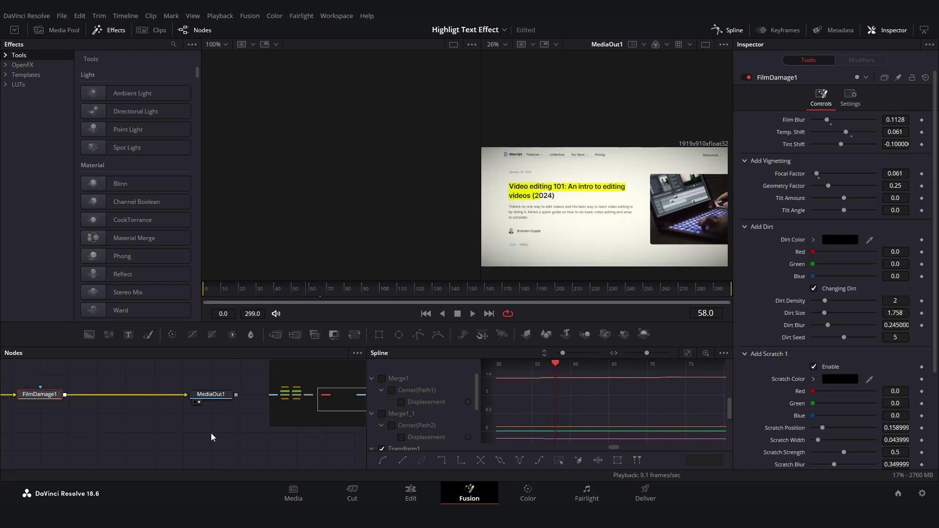
- Insert a Radial Blur node between FilmDamage1 and MediaOut1 and attach an Ellipse mask to it
key(shift+space)
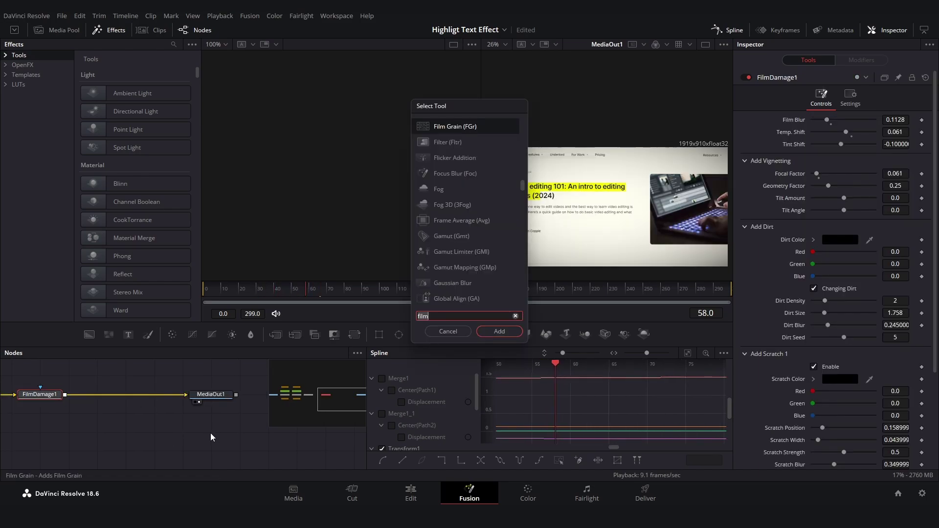
text(rad)
key(Return)
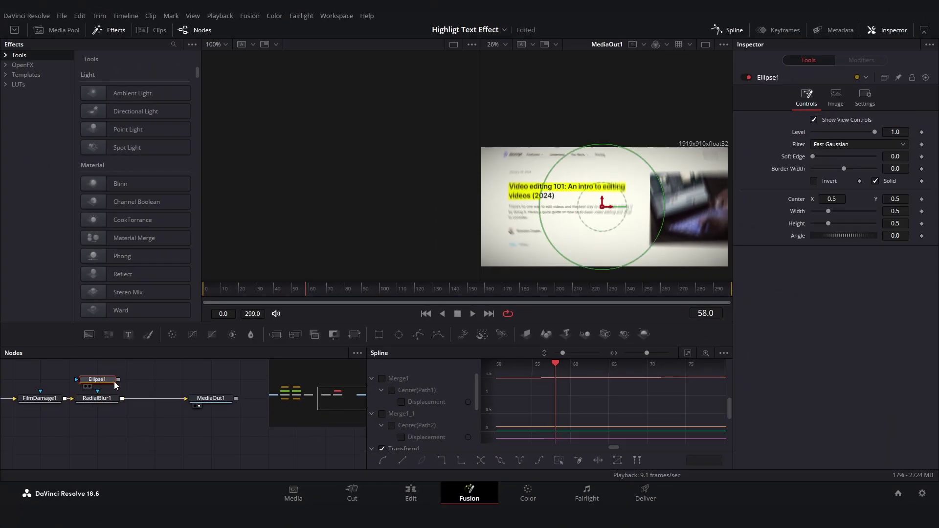
- Fit the ellipse mask around the title, centred at about X 0.36, Y 0.635, invert and slightly soften it, and lower RadialBlur1's Smooth Strength
drag(603, 206, 566, 200)
drag(566, 139, 567, 190)
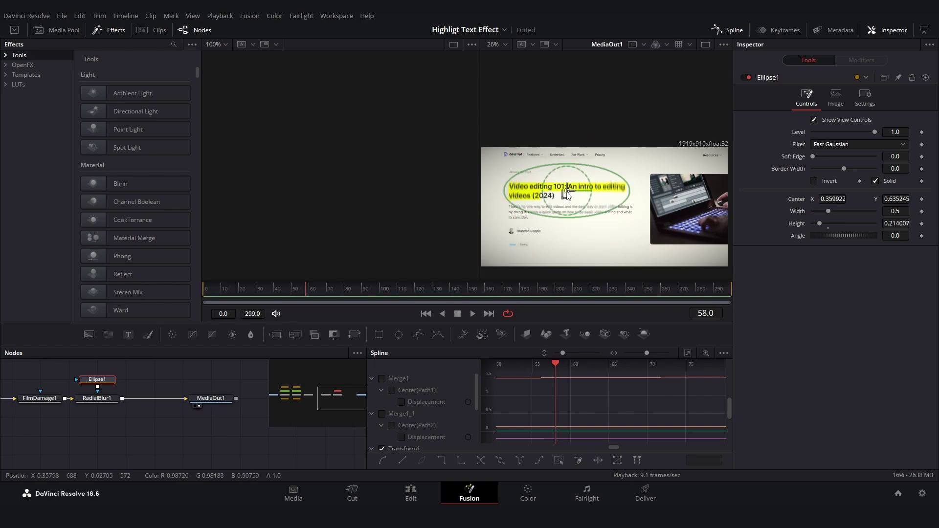
click(816, 180)
drag(630, 190, 638, 191)
drag(568, 163, 568, 159)
drag(812, 157, 815, 157)
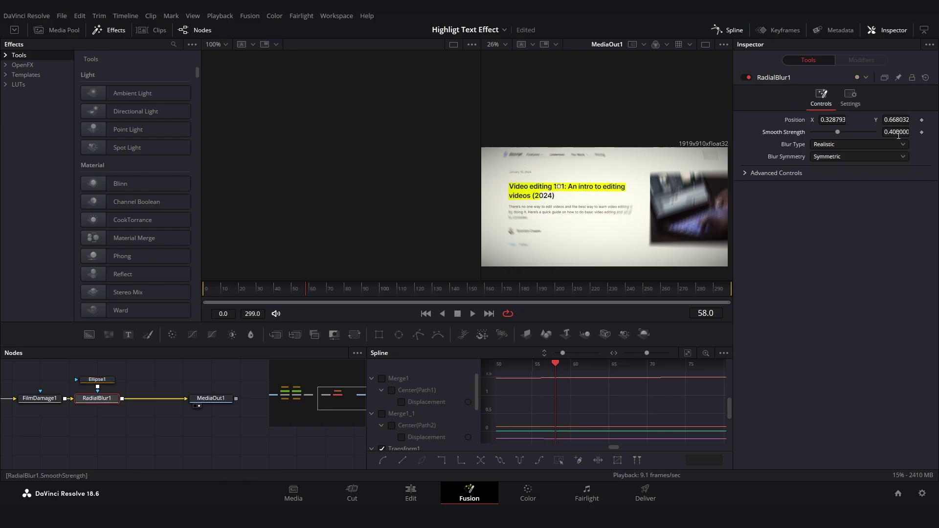
scroll(899, 136, down, 2)
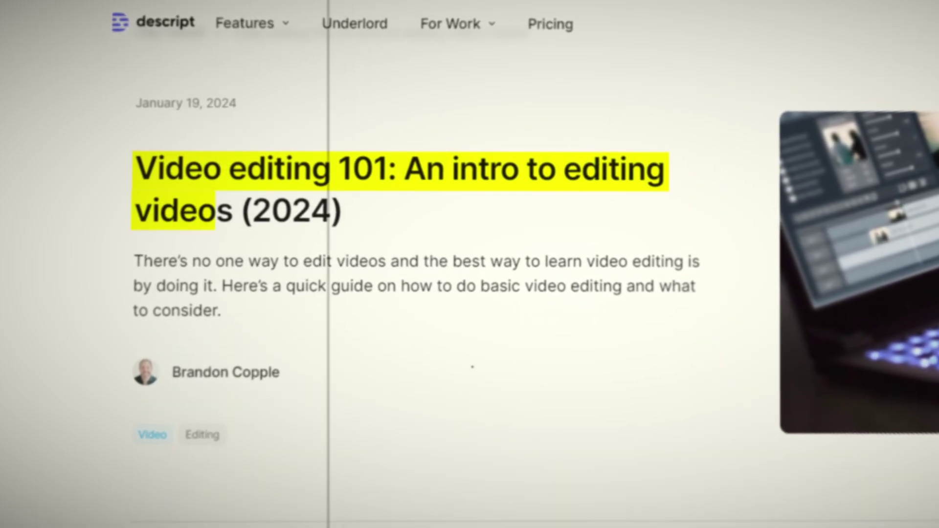